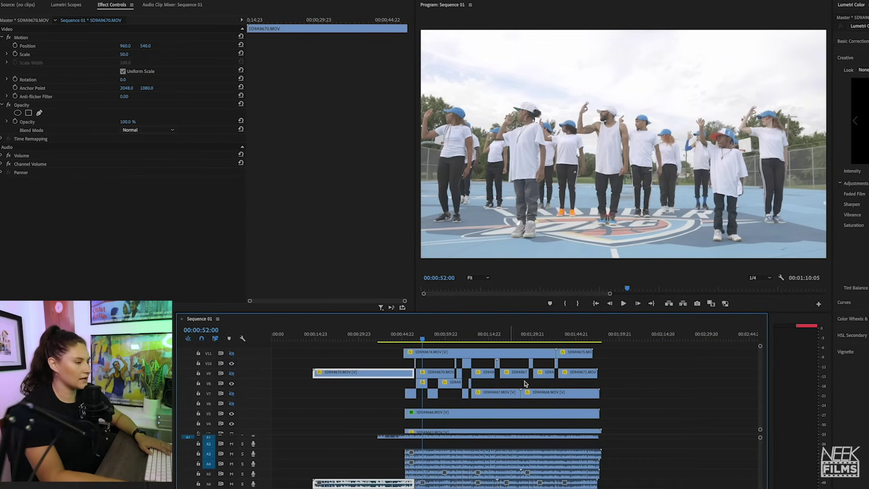
Step: Set the label colour of all the clips on V9 and V10 to Mango
{"action": "left_click_drag", "start_coordinate": [615, 375], "coordinate": [355, 372]}
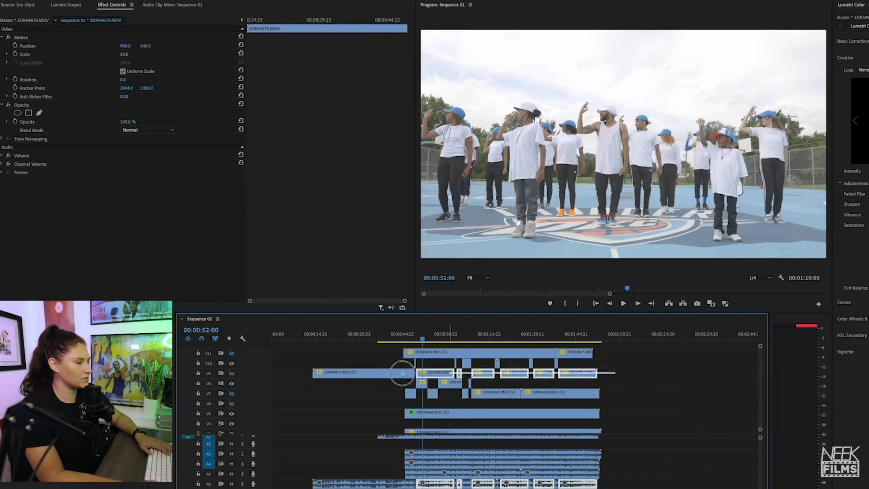
{"action": "right_click", "coordinate": [355, 371]}
{"action": "left_click", "coordinate": [637, 367]}
{"action": "left_click_drag", "start_coordinate": [653, 368], "coordinate": [363, 370]}
{"action": "right_click", "coordinate": [374, 376]}
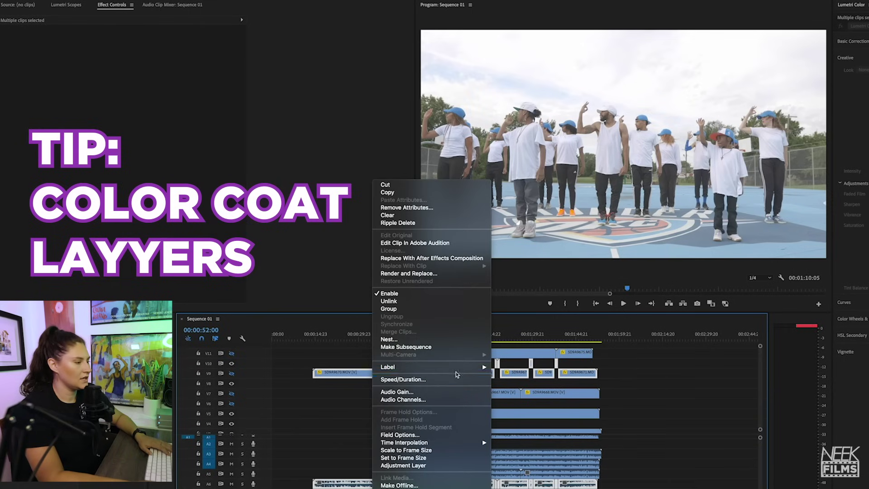
{"action": "mouse_move", "coordinate": [453, 367]}
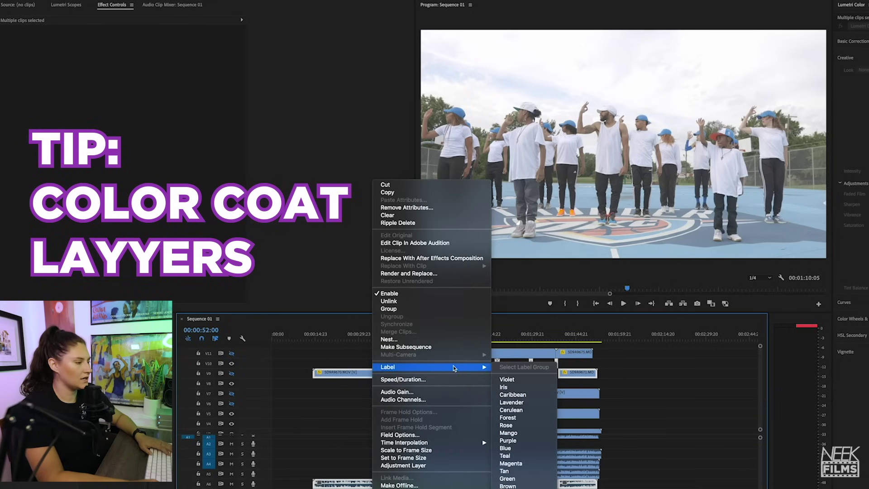
{"action": "left_click", "coordinate": [548, 392]}
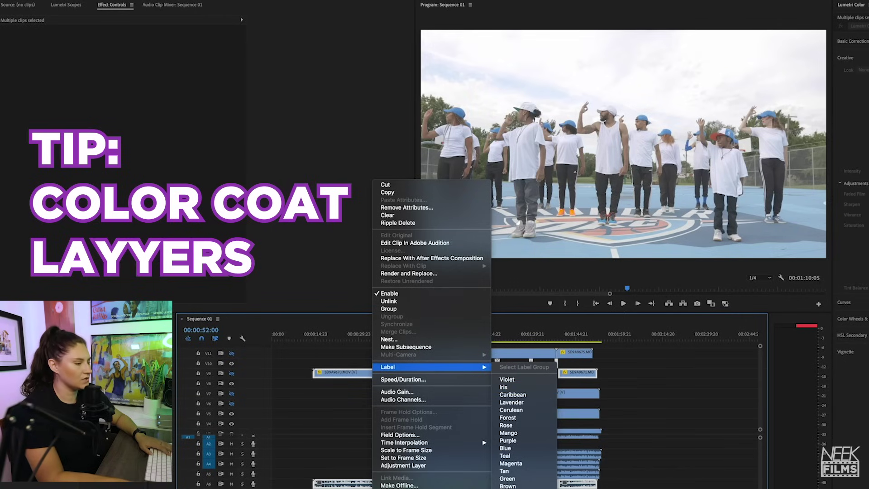
{"action": "left_click", "coordinate": [508, 433]}
{"action": "left_click", "coordinate": [651, 388]}
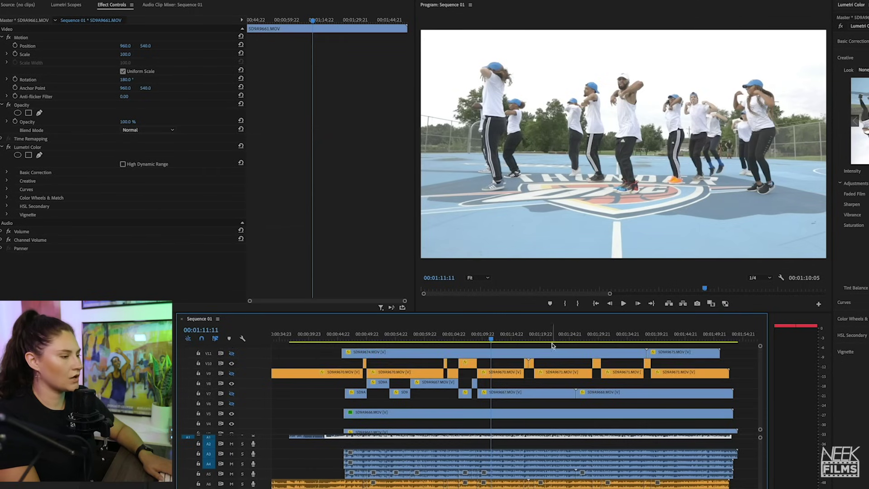
Step: Select the SD9A9666.MOV clip on V5 and play the sequence from 00:01:09:01
{"action": "scroll", "coordinate": [576, 367], "scroll_direction": "down", "scroll_amount": 2}
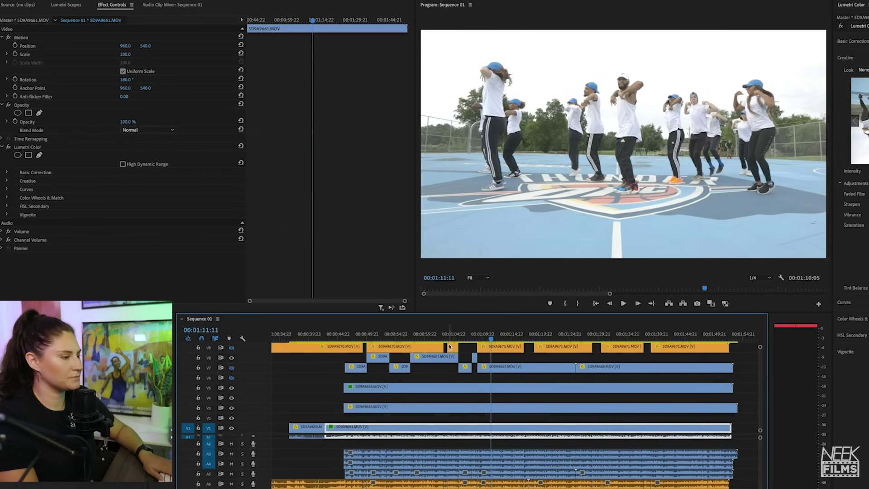
{"action": "scroll", "coordinate": [450, 346], "scroll_direction": "up", "scroll_amount": 2}
{"action": "left_click", "coordinate": [499, 415]}
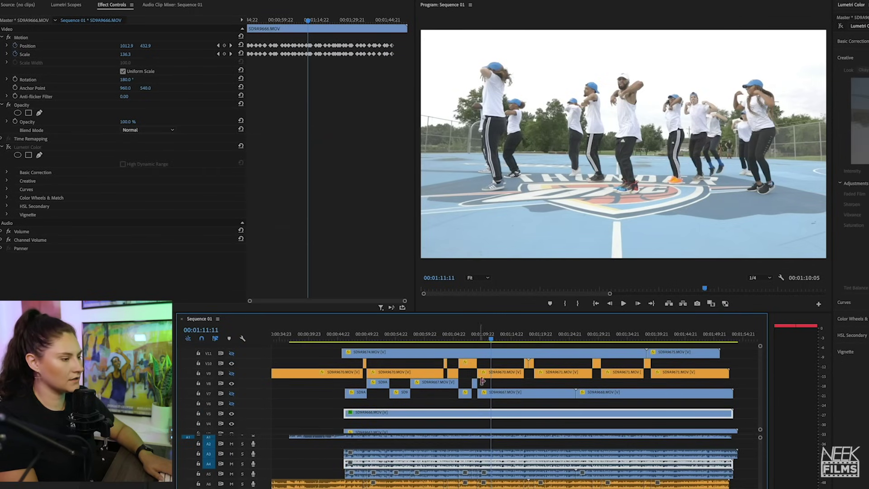
{"action": "mouse_move", "coordinate": [483, 332]}
{"action": "left_mouse_down"}
{"action": "mouse_move", "coordinate": [467, 332]}
{"action": "mouse_move", "coordinate": [479, 342]}
{"action": "left_mouse_up"}
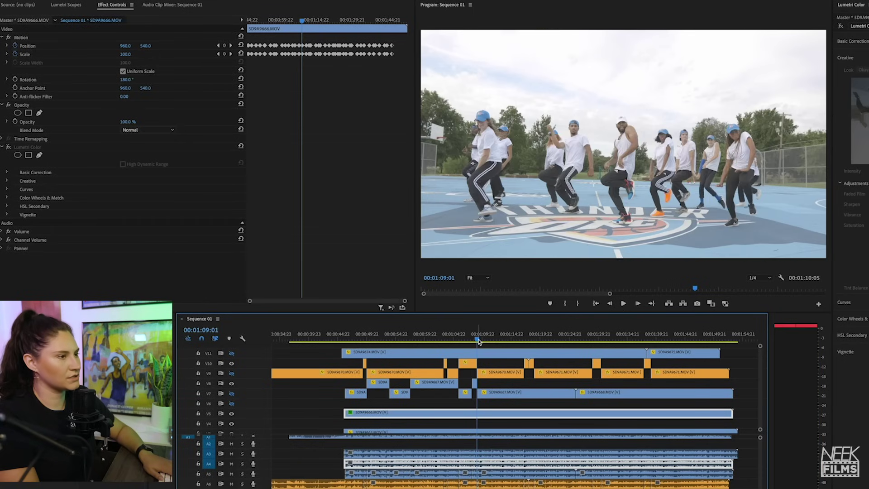
{"action": "key", "text": "space"}
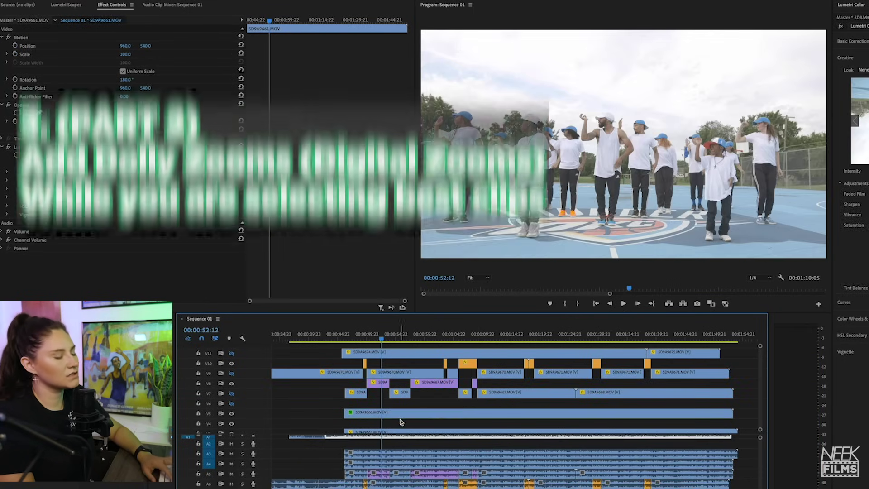
Step: Examine the Position and Scale keyframes at the start of the SD9A9666.MOV clip on V5, at 00:00:46:00
{"action": "left_click", "coordinate": [399, 415]}
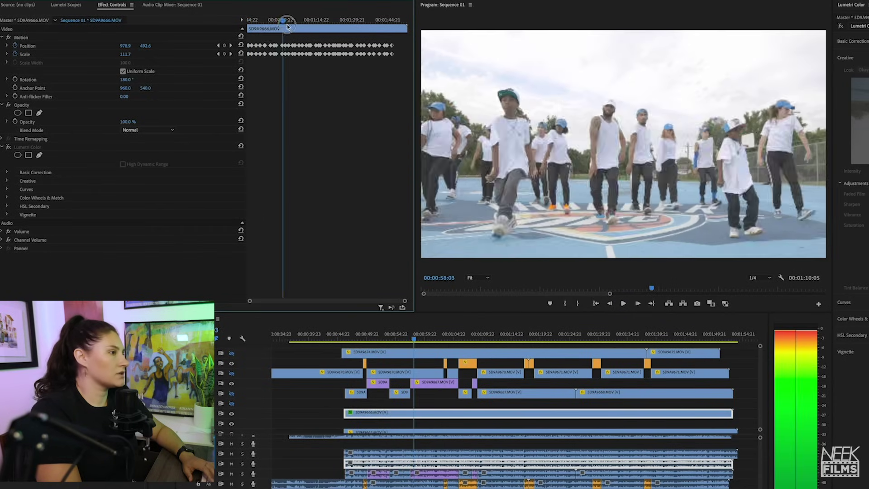
{"action": "left_click_drag", "start_coordinate": [287, 27], "coordinate": [181, 30]}
{"action": "key", "text": "="}
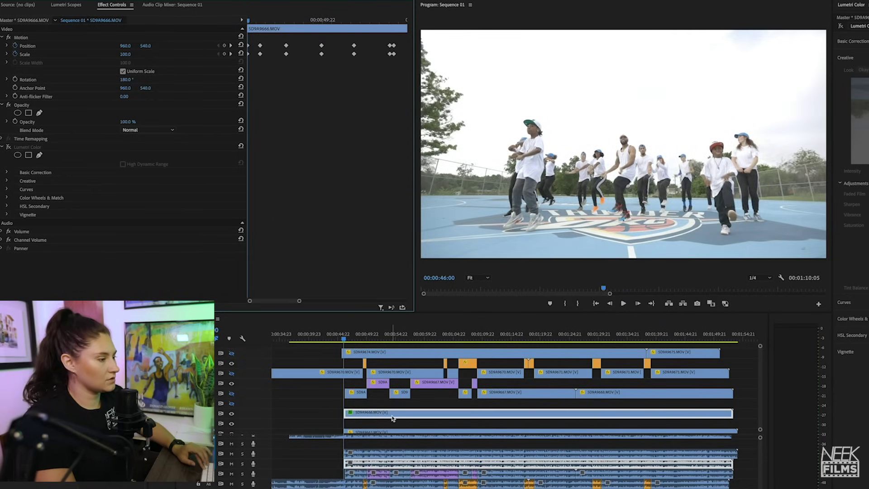
Step: Try a copy of SD9A9666.MOV on V6 with all its Position and Scale keyframes deleted, playing it from 00:00:49:01
{"action": "left_click_drag", "start_coordinate": [389, 416], "coordinate": [395, 407]}
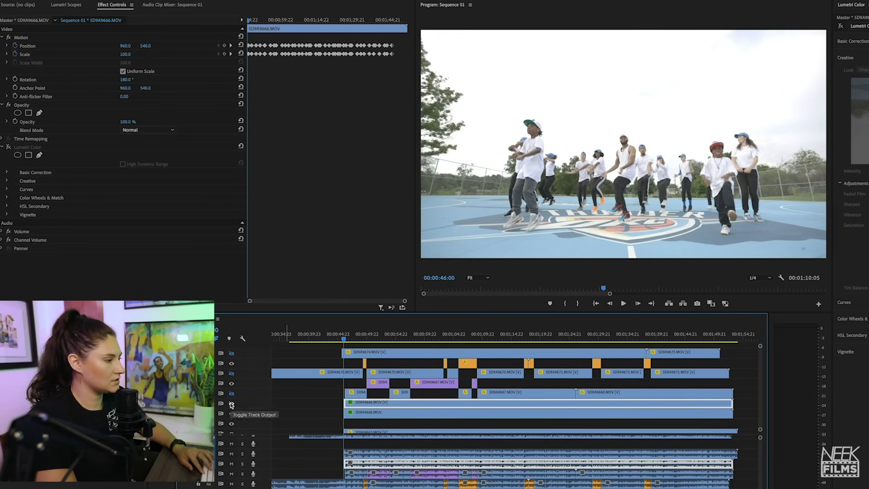
{"action": "left_click", "coordinate": [241, 45]}
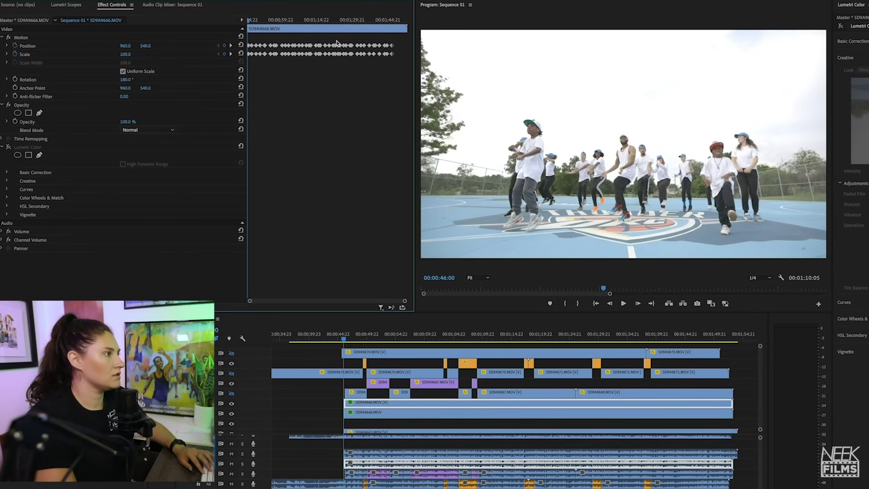
{"action": "left_click_drag", "start_coordinate": [398, 42], "coordinate": [167, 88]}
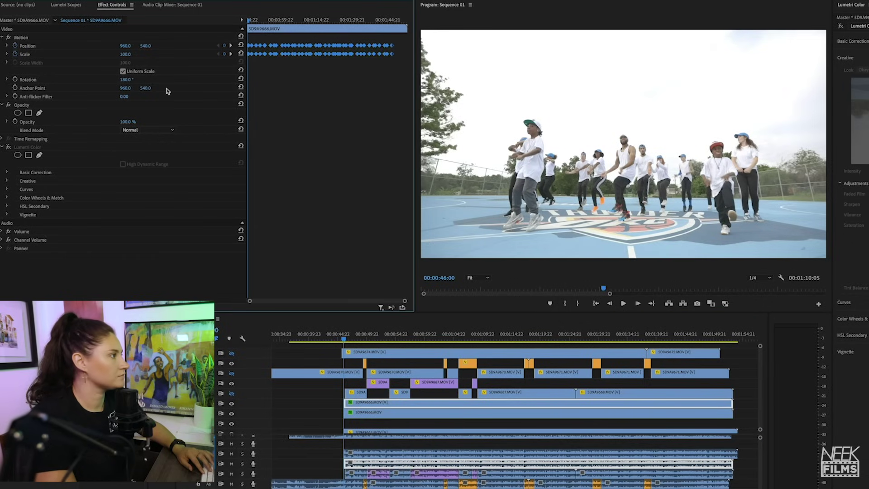
{"action": "left_click", "coordinate": [374, 336]}
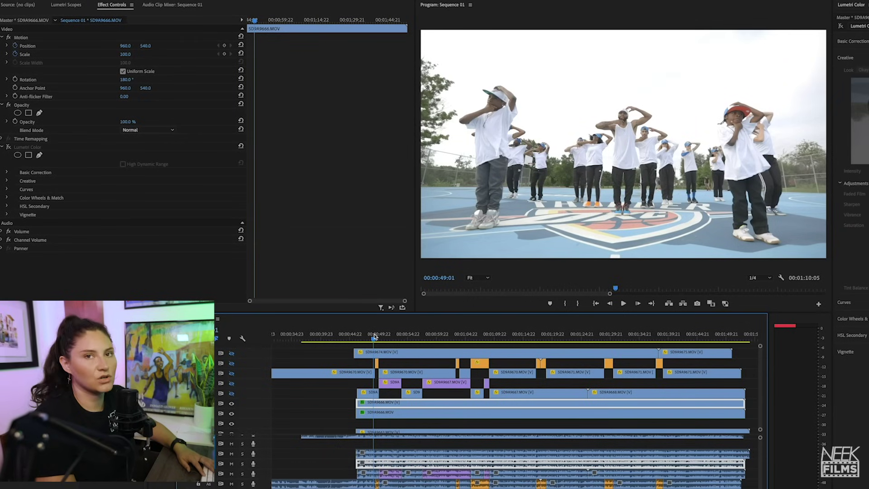
{"action": "key", "text": "space"}
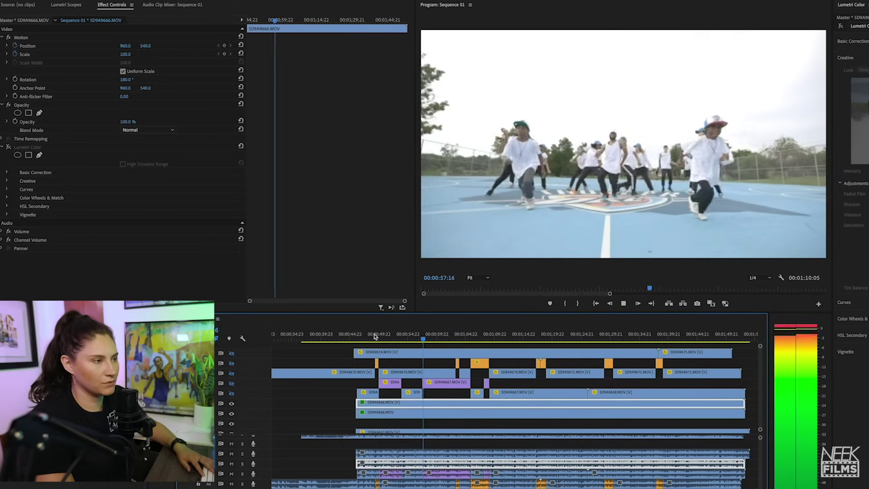
Step: Play the sequence from 00:00:46:10 to review the zooms, with the program playback resolution set to Full
{"action": "left_click", "coordinate": [359, 340]}
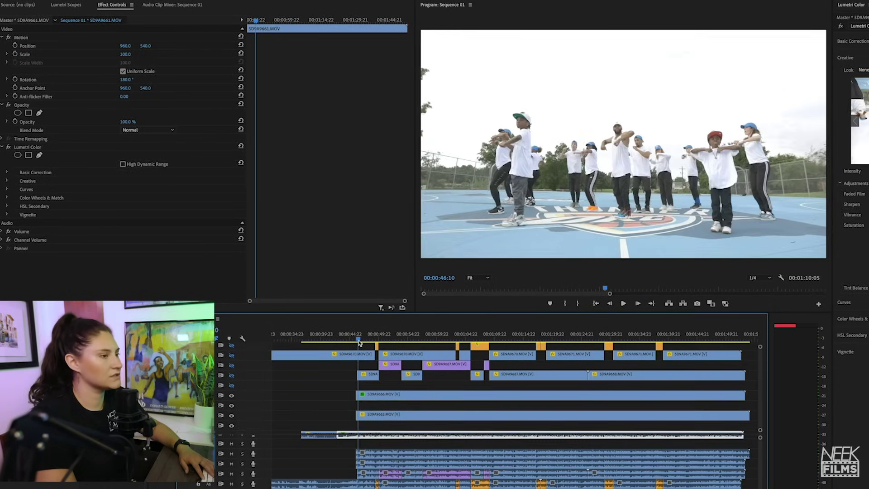
{"action": "key", "text": "space"}
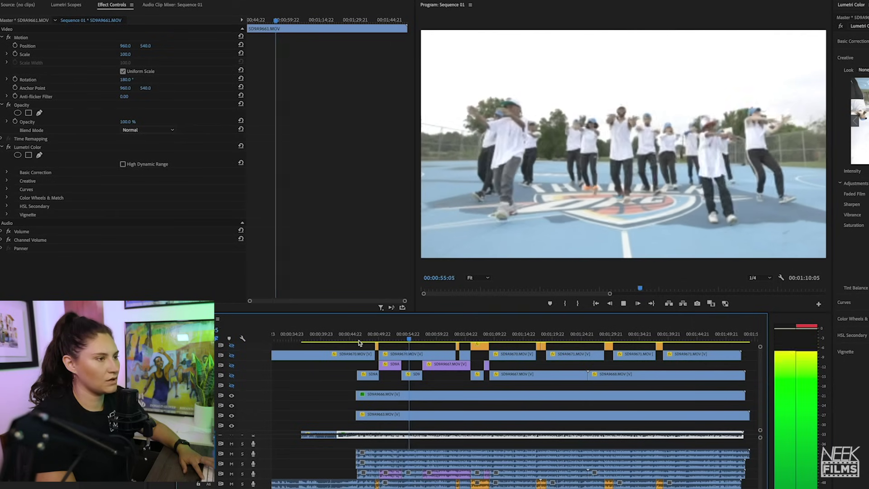
{"action": "left_click", "coordinate": [762, 279]}
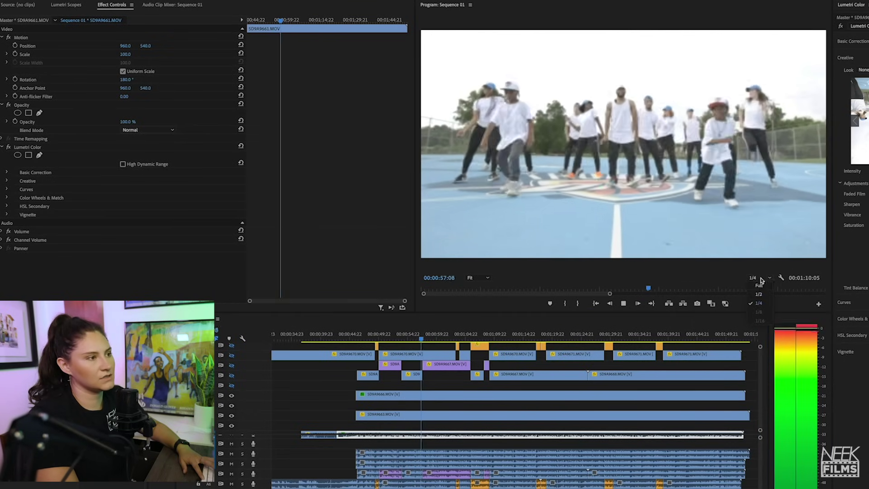
{"action": "left_click", "coordinate": [759, 285]}
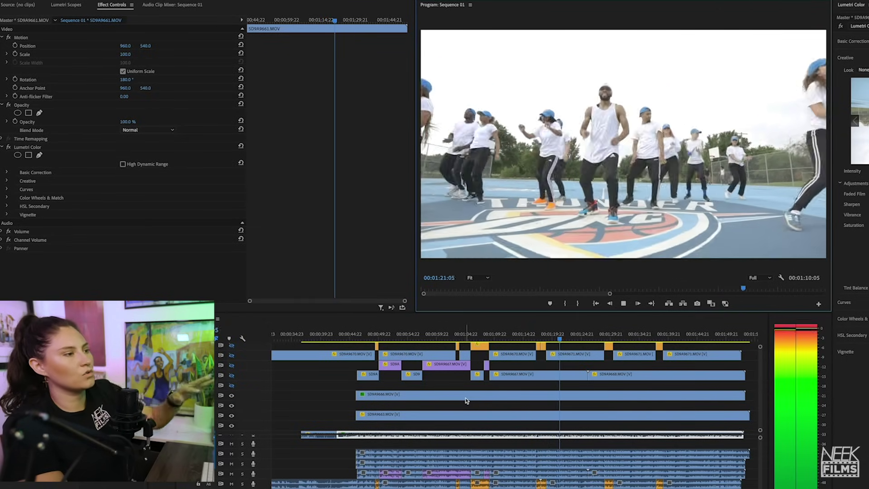
{"action": "key", "text": "space"}
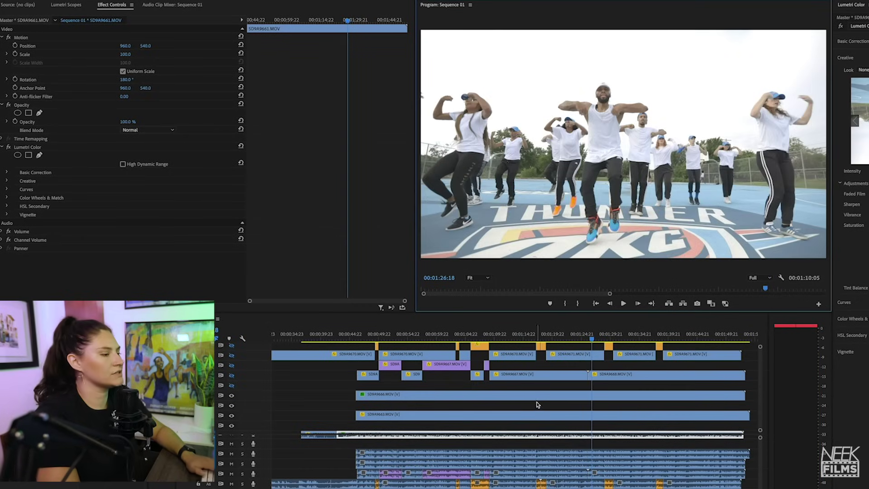
Step: Examine the Position and Scale keyframes of the SD9A9666.MOV clip around 00:01:26:18 and play the sequence
{"action": "left_click", "coordinate": [534, 400]}
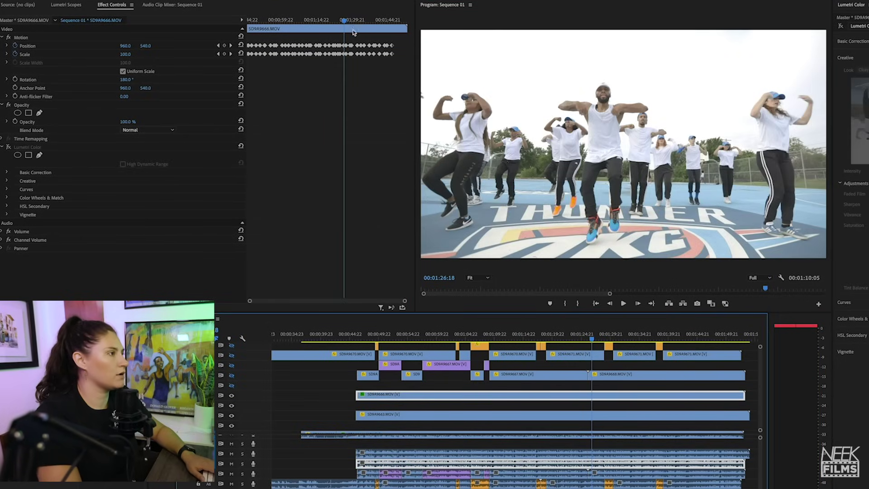
{"action": "key", "text": "equal"}
{"action": "key", "text": "equal"}
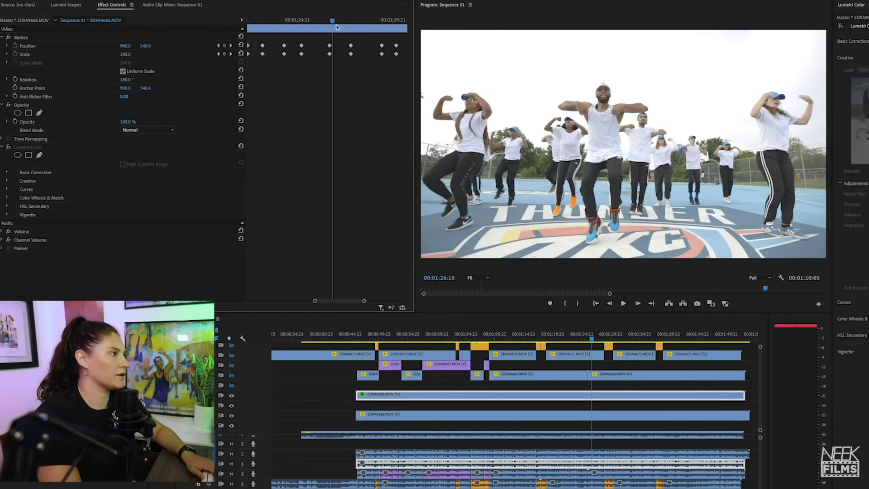
{"action": "left_click", "coordinate": [287, 20]}
{"action": "key", "text": "space"}
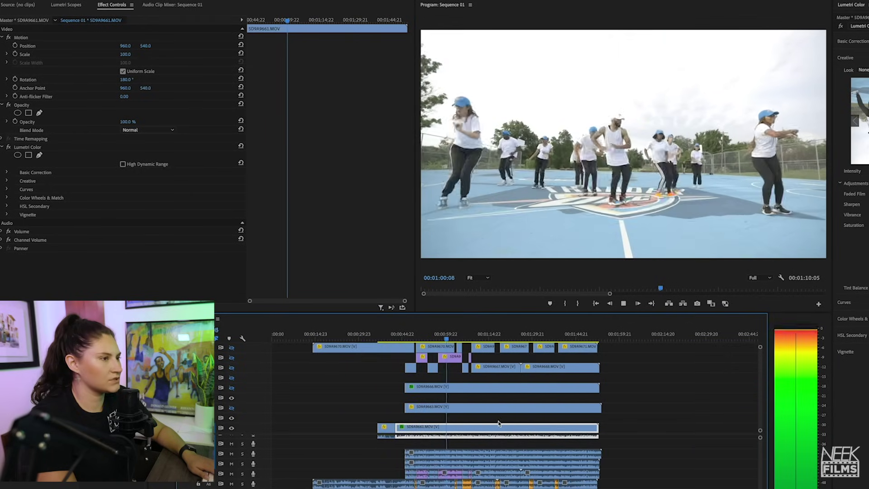
Step: Scrub through the sequence around 00:01:44:08 and play it from 00:01:26:19
{"action": "left_click", "coordinate": [575, 334]}
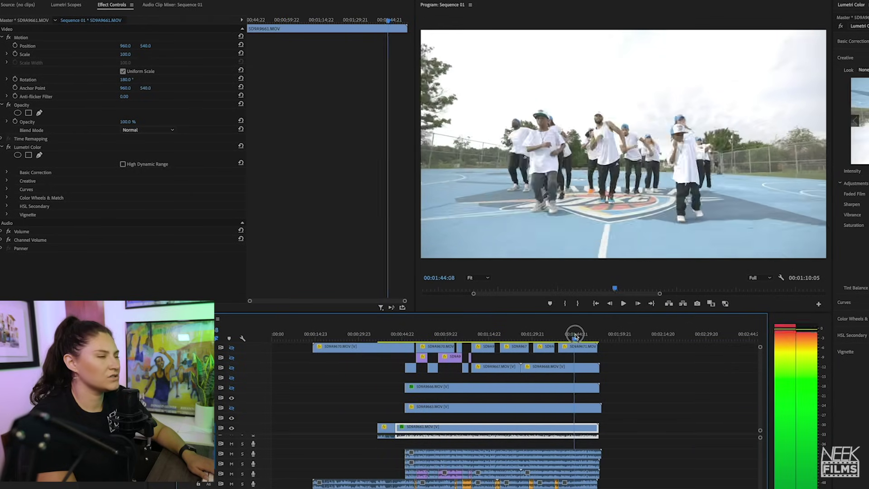
{"action": "left_click_drag", "start_coordinate": [579, 336], "coordinate": [589, 338]}
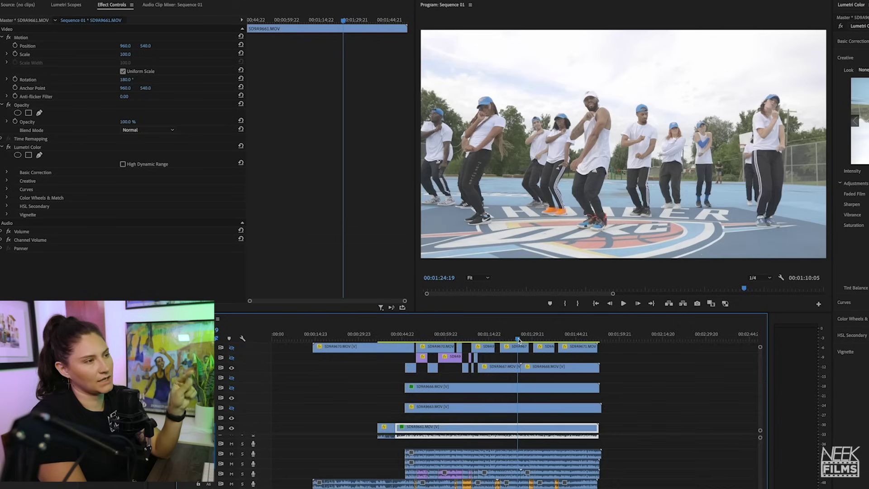
{"action": "left_click_drag", "start_coordinate": [518, 339], "coordinate": [539, 340]}
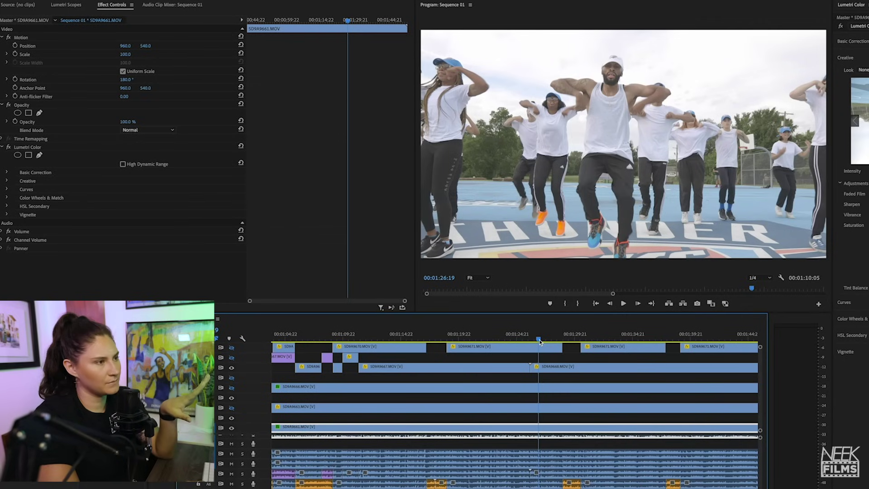
{"action": "key", "text": "space"}
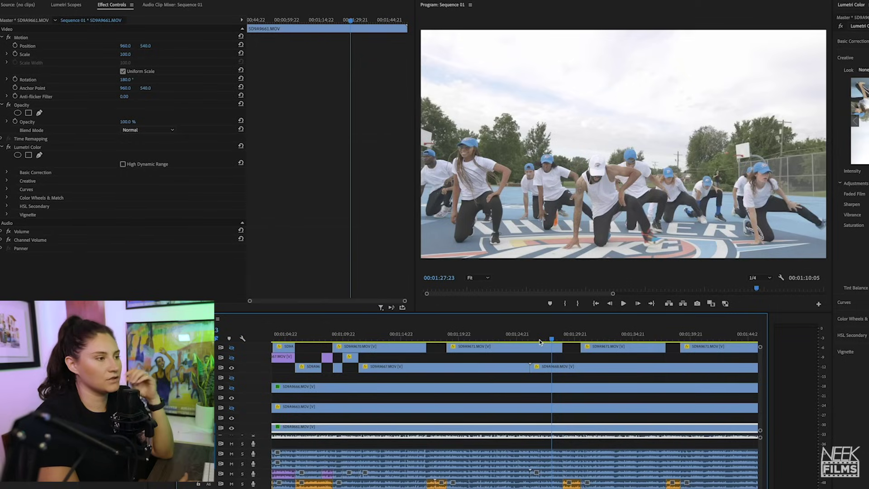
Step: Add starting Position and Scale keyframes to the SD9A9668.MOV clip on V7 at 00:01:27:03
{"action": "key", "text": "equal"}
{"action": "left_click_drag", "start_coordinate": [443, 340], "coordinate": [476, 340]}
{"action": "left_click", "coordinate": [476, 373]}
{"action": "left_click", "coordinate": [16, 55]}
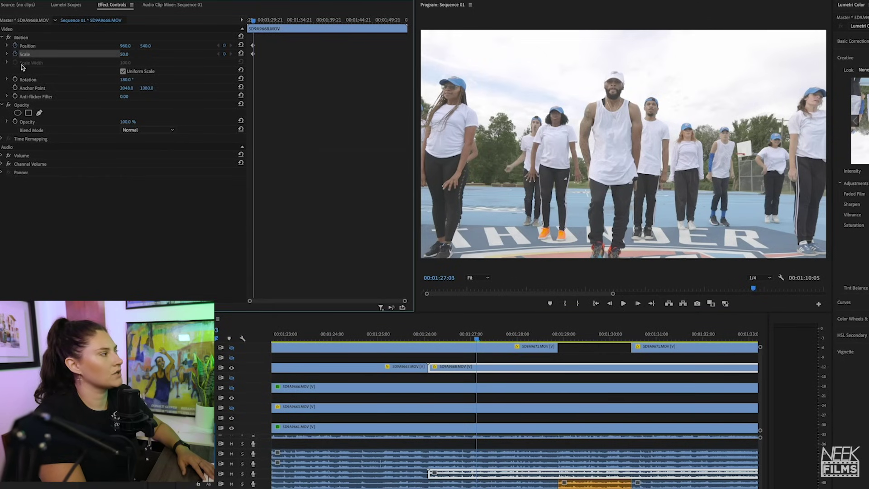
Step: At 00:01:27:13, zoom the SD9A9668.MOV clip in to a Scale of 95 and set its Position to 1134, 76
{"action": "left_click_drag", "start_coordinate": [481, 340], "coordinate": [497, 349]}
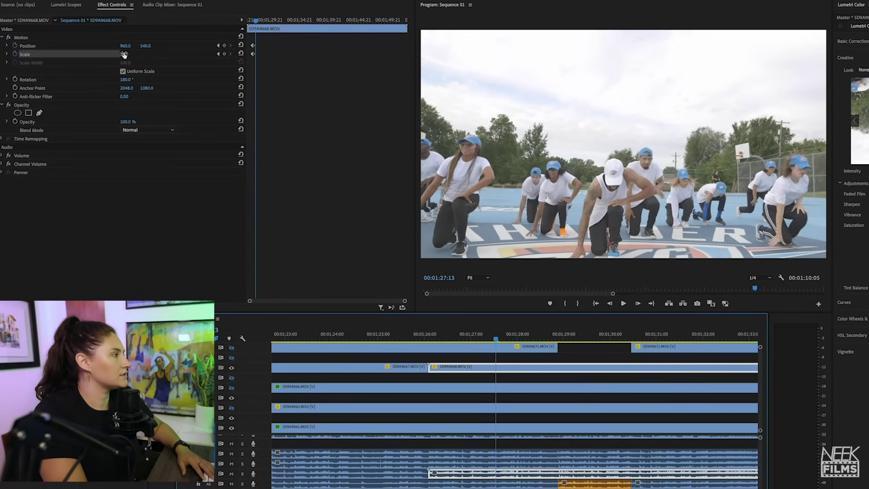
{"action": "mouse_move", "coordinate": [122, 55]}
{"action": "left_mouse_down"}
{"action": "mouse_move", "coordinate": [143, 46]}
{"action": "mouse_move", "coordinate": [131, 47]}
{"action": "left_mouse_up"}
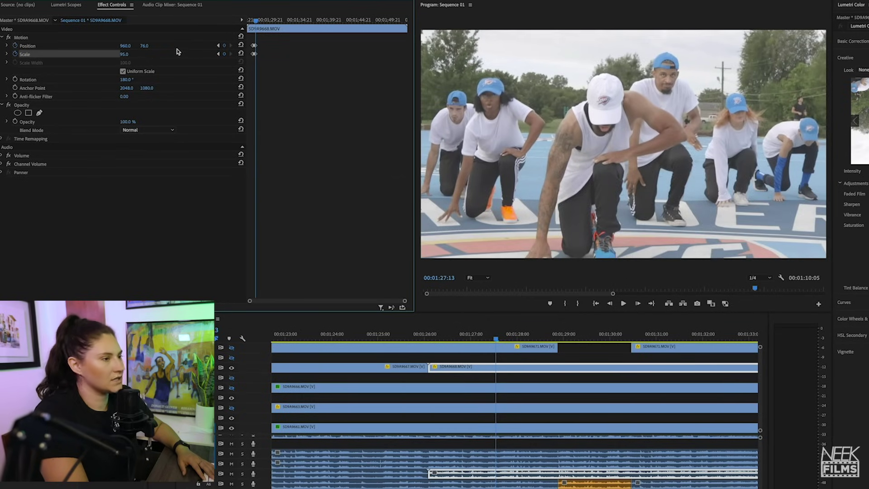
{"action": "left_click_drag", "start_coordinate": [125, 46], "coordinate": [130, 46]}
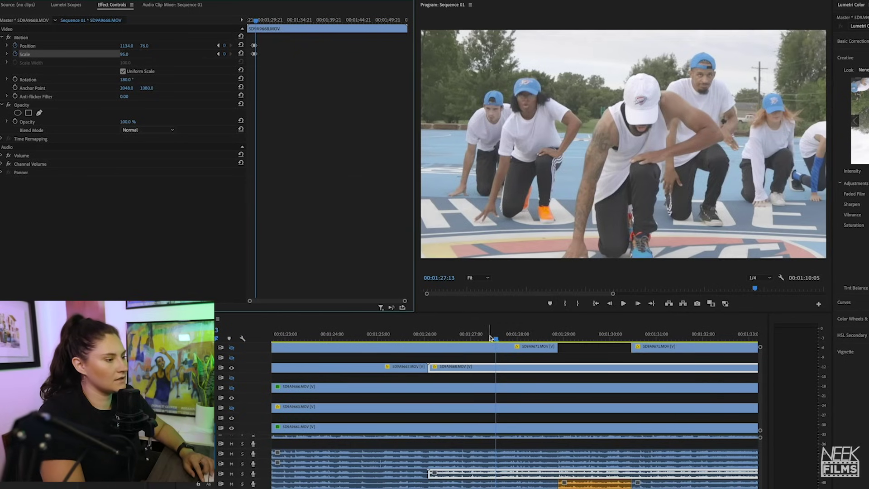
Step: Add Position and Scale keyframes to the SD9A9668.MOV clip shortly before 00:01:28:13 to hold the zoomed-in framing
{"action": "left_click_drag", "start_coordinate": [498, 339], "coordinate": [531, 344]}
{"action": "left_click", "coordinate": [225, 46]}
{"action": "left_click", "coordinate": [224, 54]}
Step: Keyframe the SD9A9668.MOV clip's Position to 956, 268 at 00:01:28:13 and to 956, 303 at 00:01:28:22
{"action": "left_click_drag", "start_coordinate": [530, 344], "coordinate": [542, 343]}
{"action": "left_click_drag", "start_coordinate": [125, 46], "coordinate": [163, 46]}
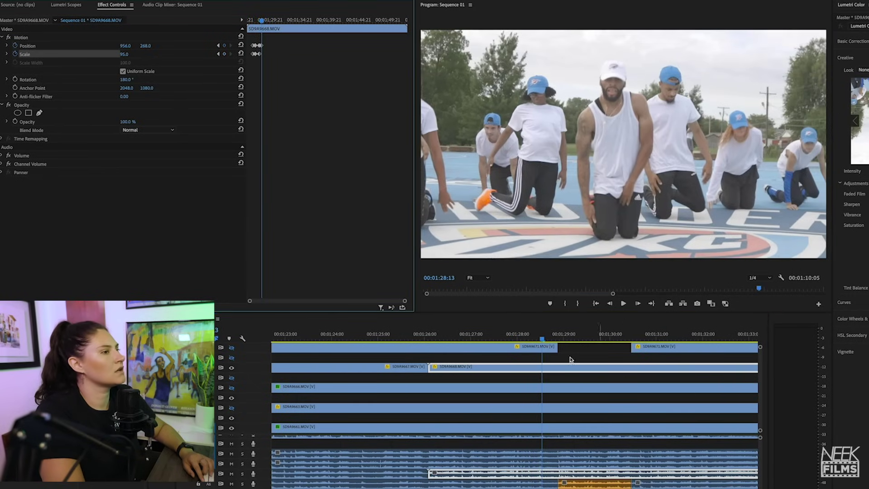
{"action": "left_click_drag", "start_coordinate": [542, 343], "coordinate": [561, 340]}
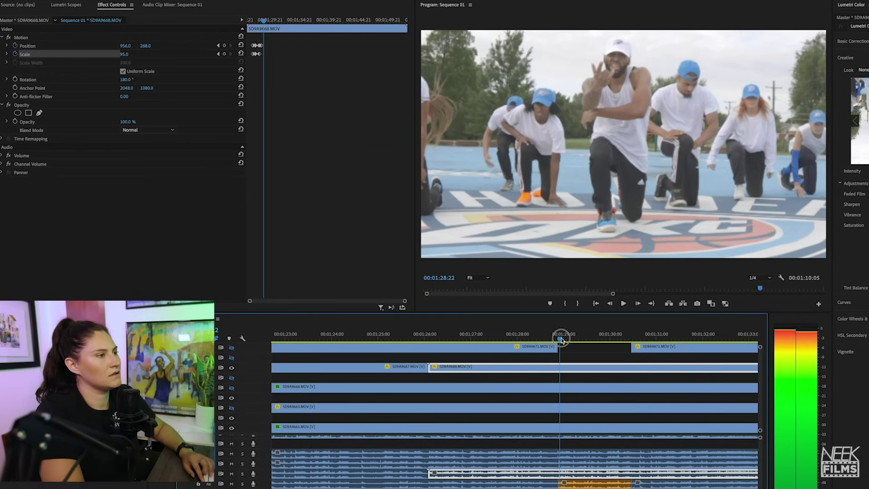
{"action": "left_click_drag", "start_coordinate": [145, 45], "coordinate": [156, 46]}
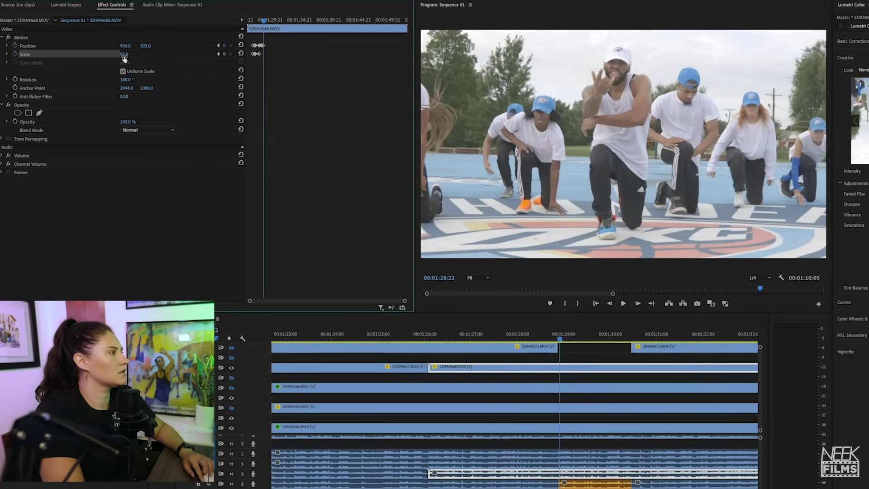
Step: At 00:01:29:04, keyframe the SD9A9668.MOV clip's Scale to 100 and its Position to 956, 537
{"action": "left_click_drag", "start_coordinate": [262, 19], "coordinate": [267, 20]}
{"action": "type", "text": "100"}
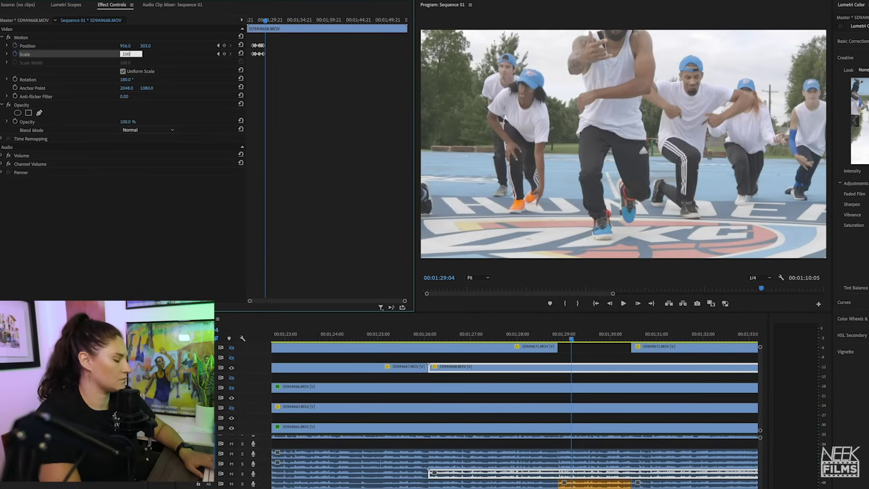
{"action": "key", "text": "Return"}
{"action": "left_click_drag", "start_coordinate": [145, 47], "coordinate": [236, 47]}
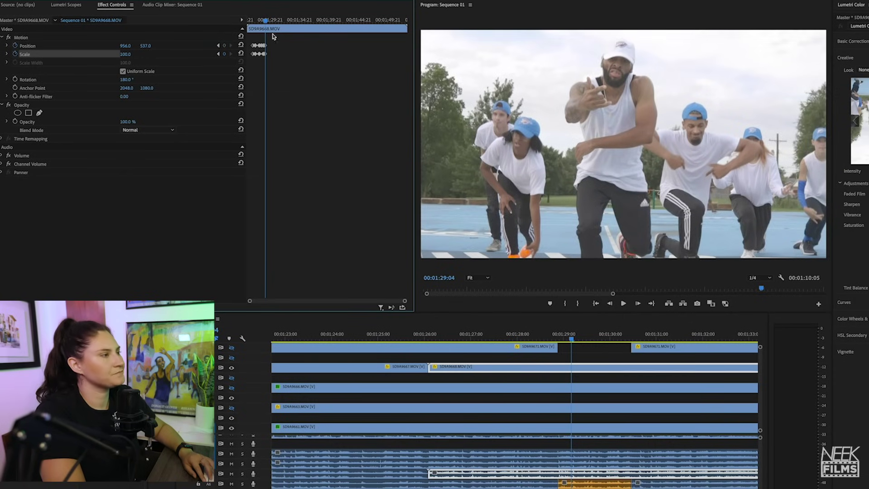
Step: Play through the zoom on SD9A9668.MOV and add Position and Scale keyframes at 00:01:29:09 to hold the framing
{"action": "scroll", "coordinate": [276, 38], "scroll_direction": "up", "scroll_amount": 5}
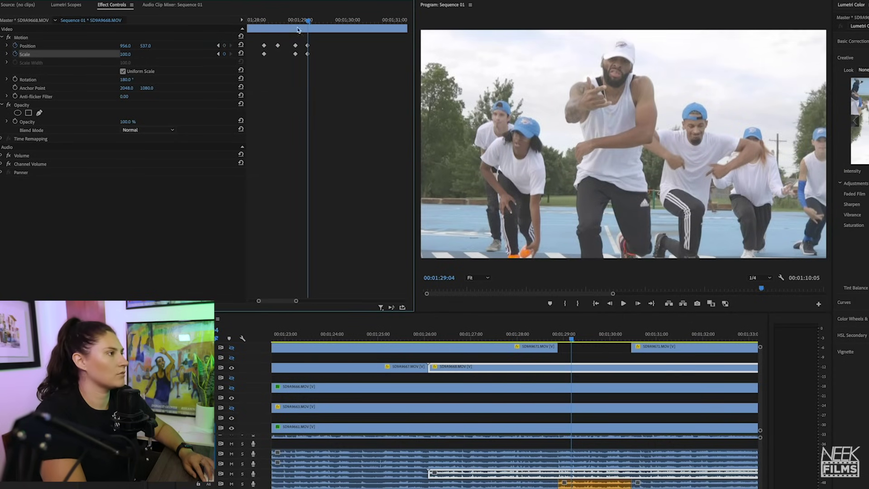
{"action": "left_click_drag", "start_coordinate": [310, 20], "coordinate": [231, 19]}
{"action": "key", "text": "space"}
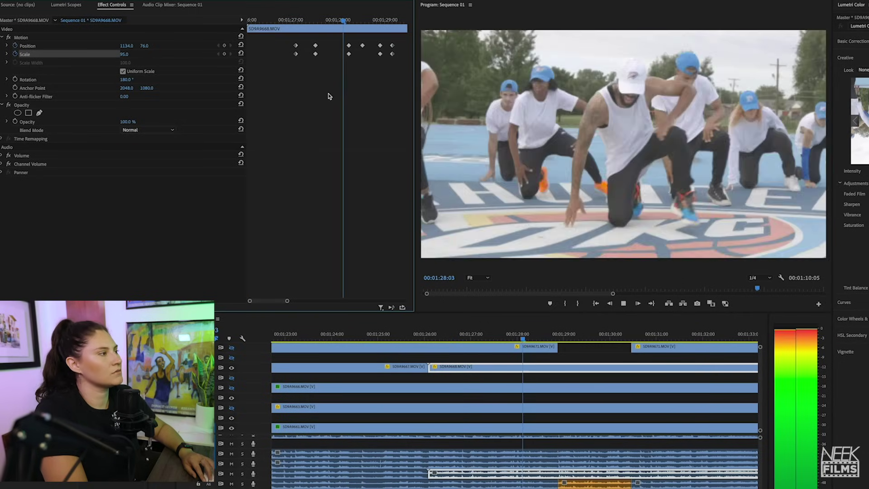
{"action": "key", "text": "space"}
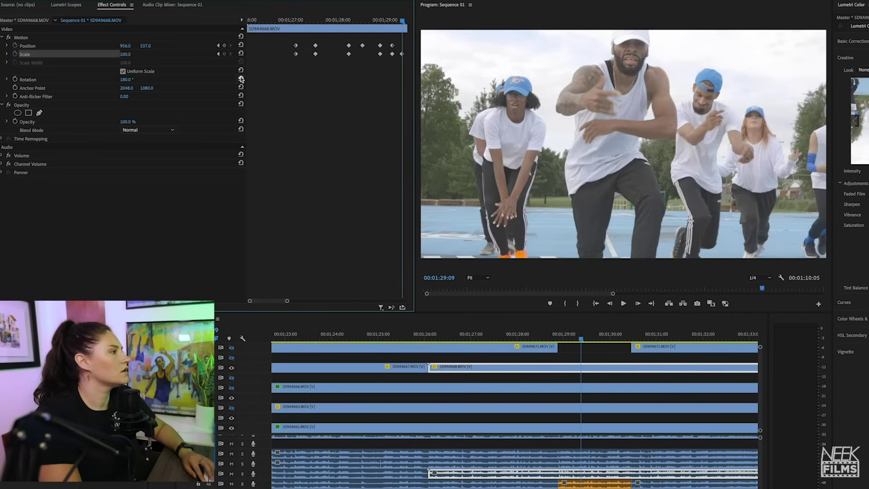
{"action": "left_click", "coordinate": [224, 46]}
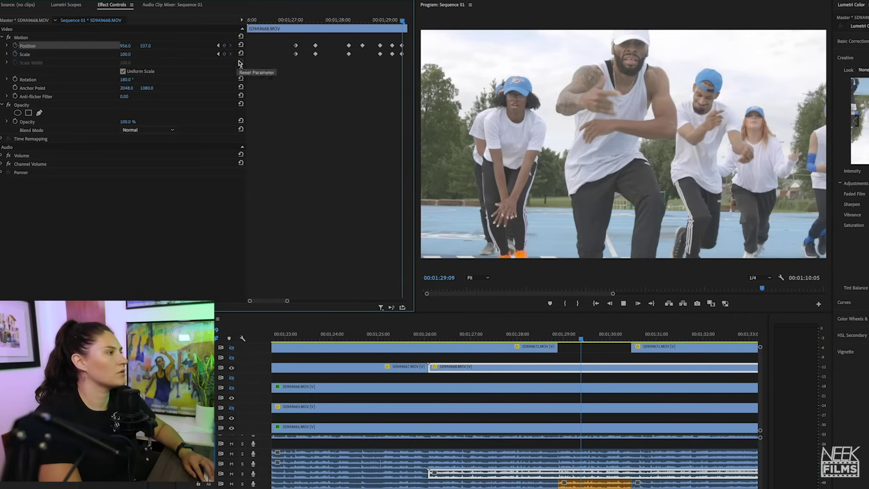
Step: At 00:01:29:22, reset the SD9A9668.MOV clip's Position to 960, 540 and set its Scale to 50
{"action": "key", "text": "space"}
{"action": "key", "text": "space"}
{"action": "left_click", "coordinate": [240, 45]}
{"action": "left_click", "coordinate": [240, 54]}
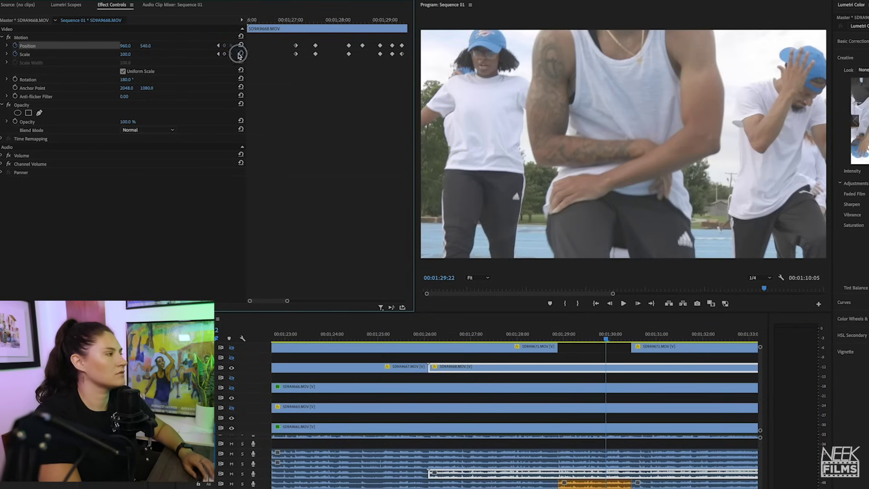
{"action": "key", "text": "Return"}
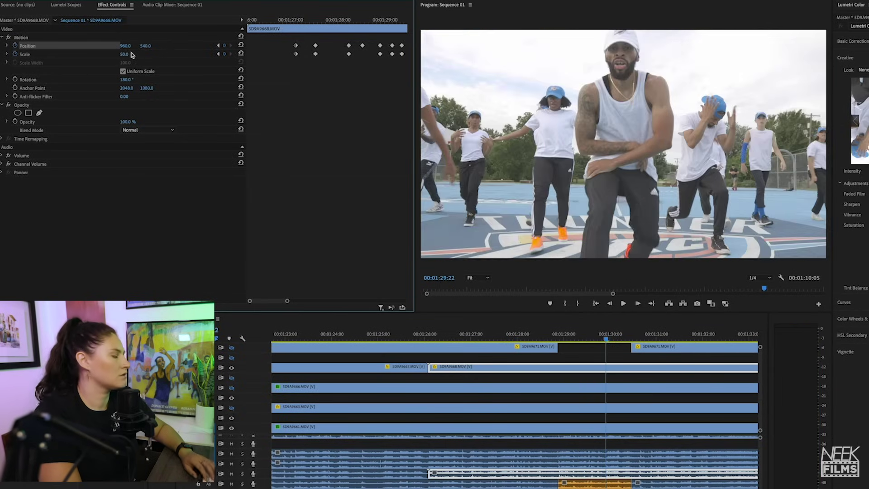
Step: Play back the keyframed zooms on the SD9A9668.MOV clip and look over the surrounding timeline up to about 00:01:32:07
{"action": "left_click", "coordinate": [544, 335]}
{"action": "left_click", "coordinate": [572, 360]}
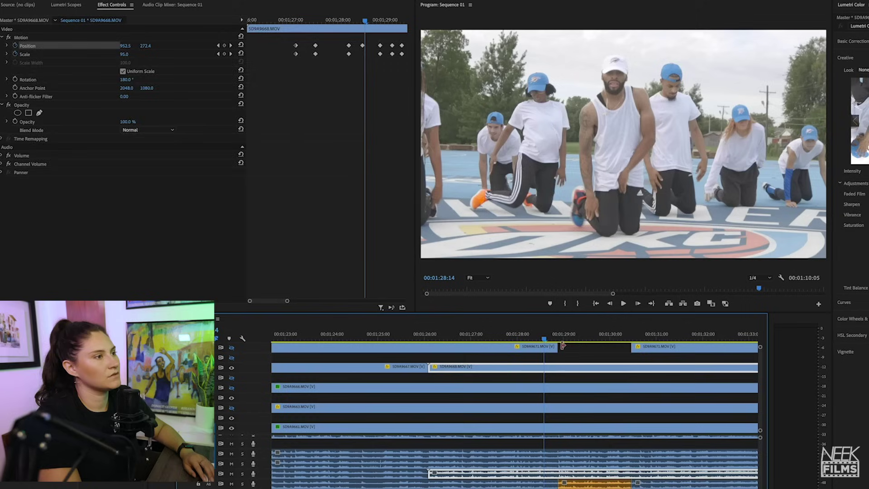
{"action": "left_click", "coordinate": [577, 369]}
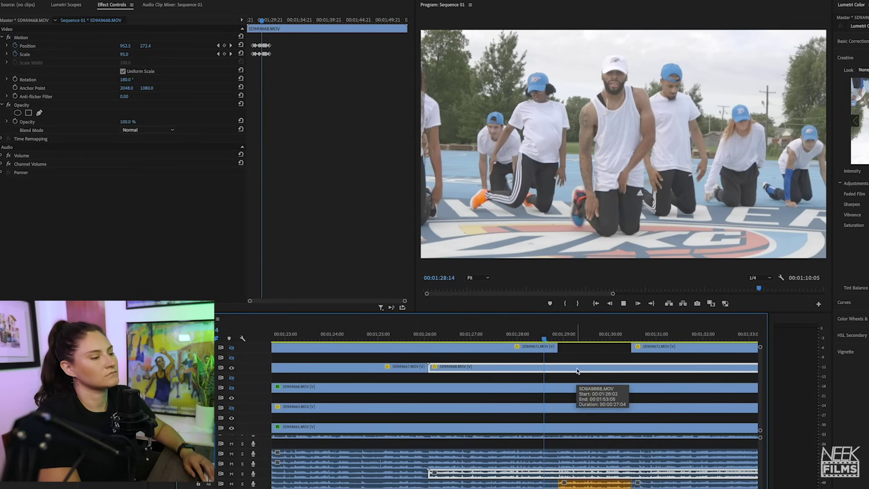
{"action": "key", "text": "space"}
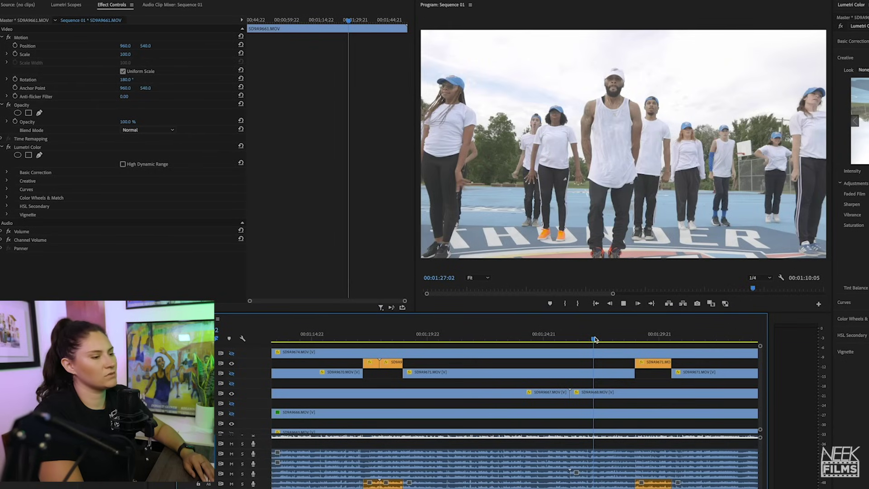
{"action": "key", "text": "space"}
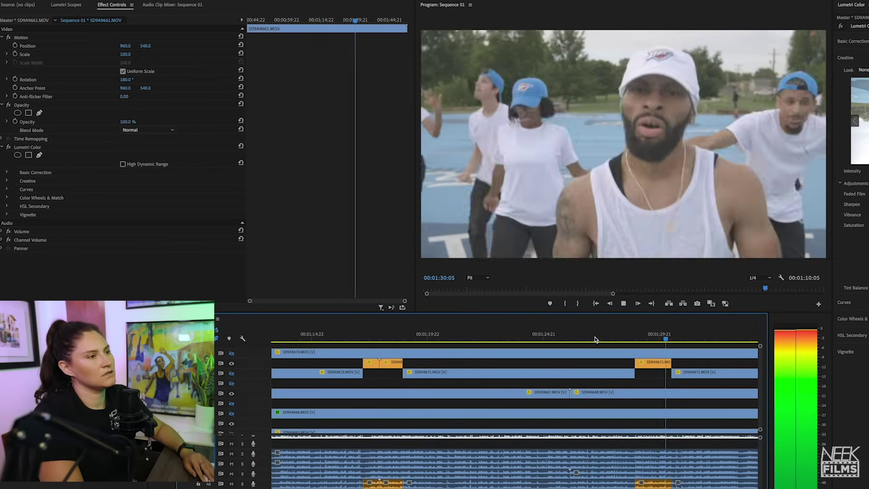
{"action": "key", "text": "space"}
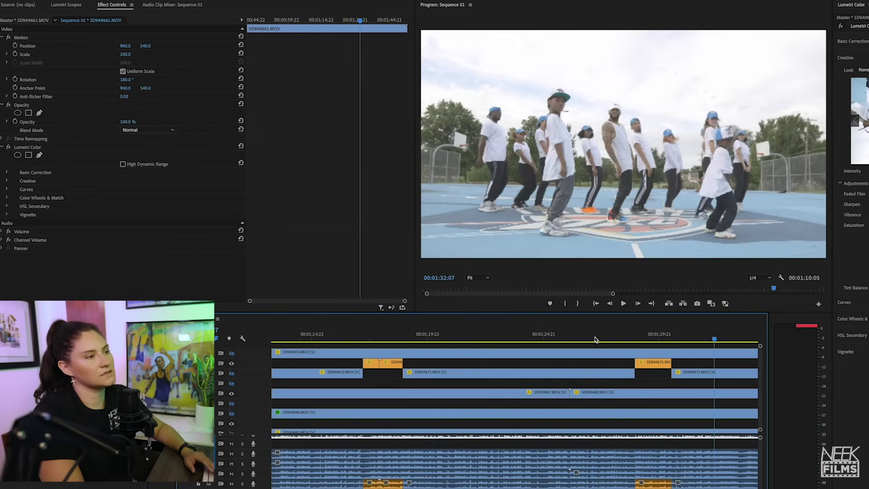
{"action": "scroll", "coordinate": [322, 386], "scroll_direction": "down", "scroll_amount": 3}
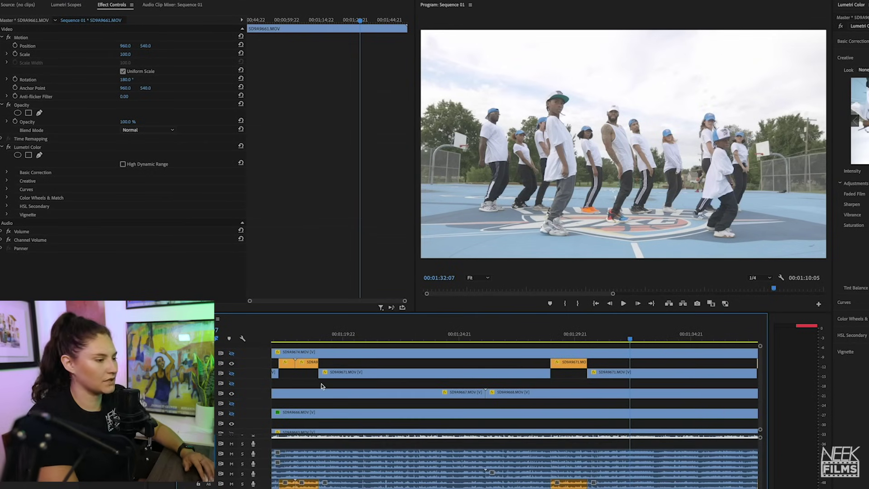
{"action": "key", "text": "minus"}
{"action": "key", "text": "minus"}
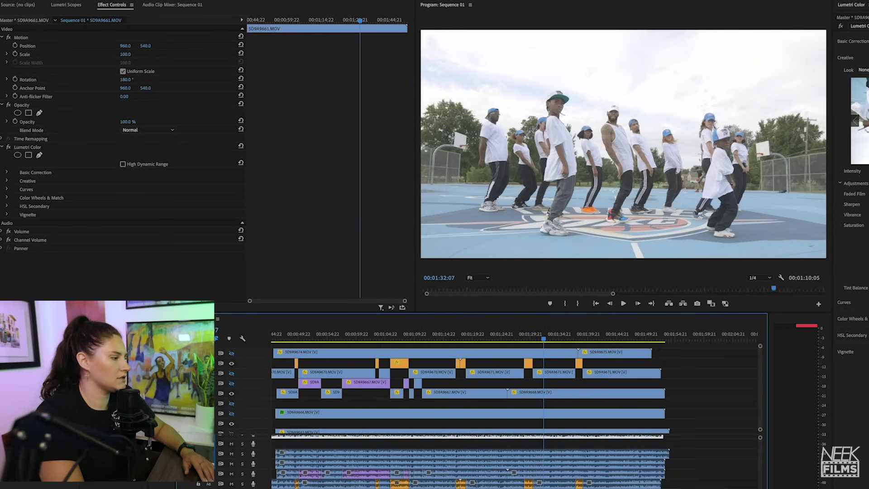
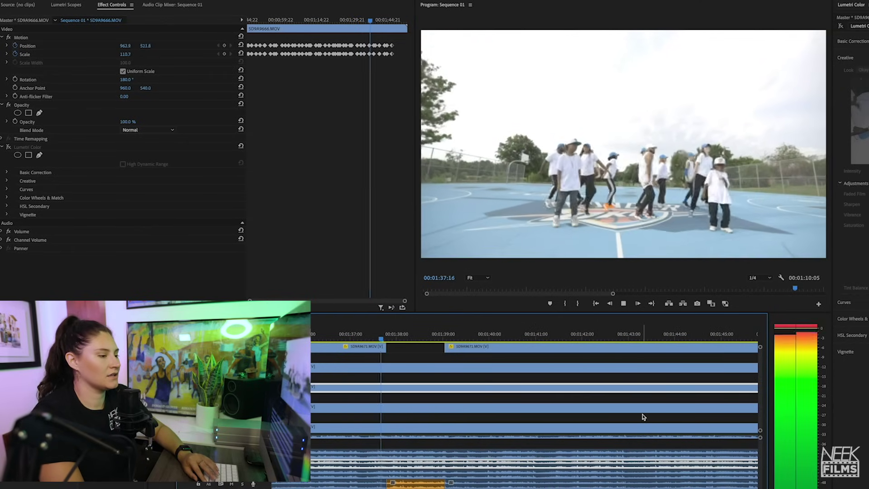
Step: Play the sequence from 00:01:32:07 to examine the wide group shot
{"action": "key", "text": "minus"}
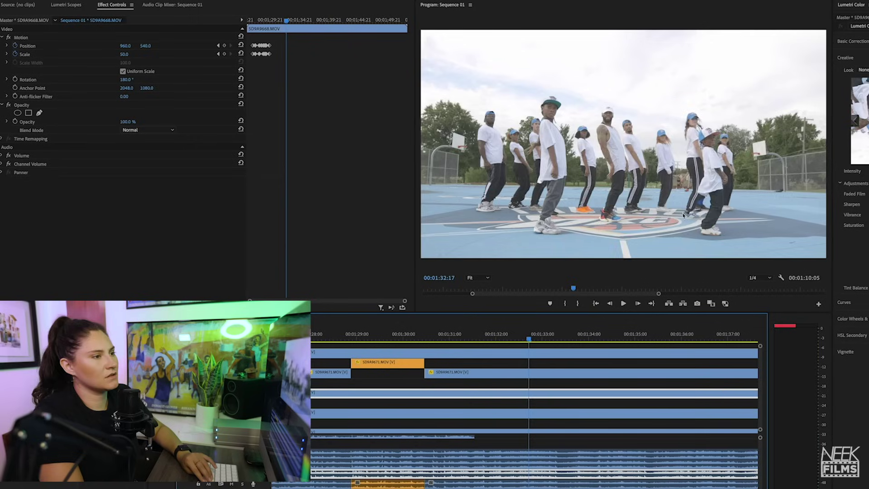
{"action": "left_click", "coordinate": [537, 338]}
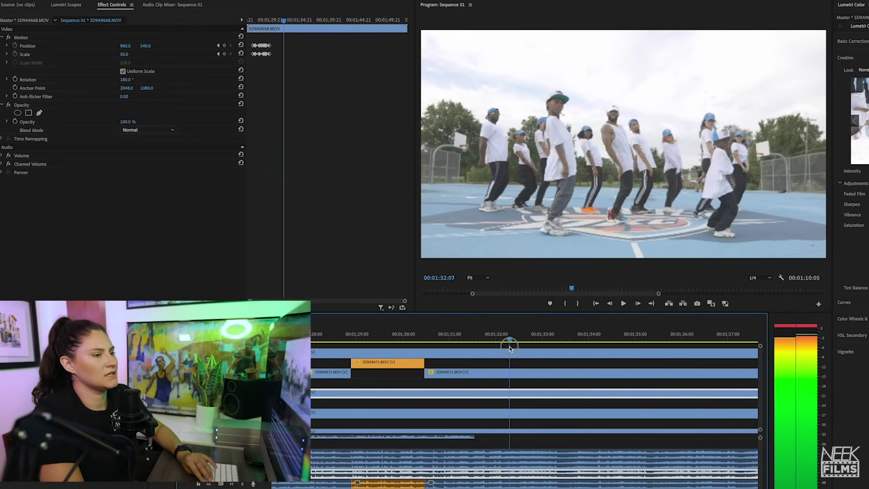
{"action": "key", "text": "space"}
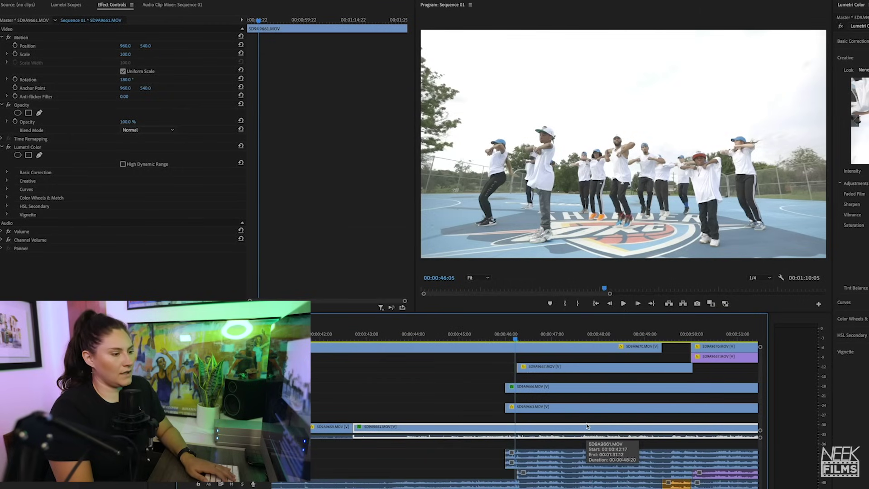
Step: Label the clips on the track above SD9A9666.MOV Caribbean and give the clips above SD9A9663.MOV a pink label
{"action": "key", "text": "minus"}
{"action": "key", "text": "minus"}
{"action": "key", "text": "minus"}
{"action": "key", "text": "minus"}
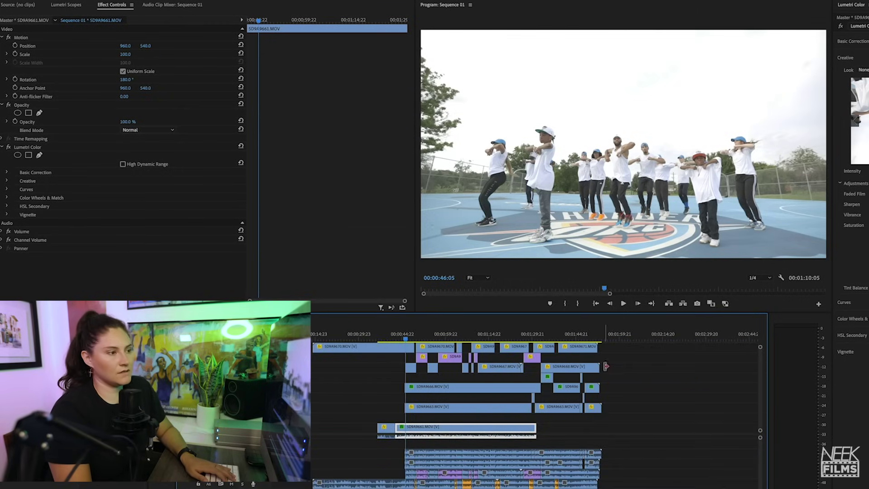
{"action": "left_click_drag", "start_coordinate": [525, 382], "coordinate": [527, 381]}
{"action": "right_click", "coordinate": [547, 380]}
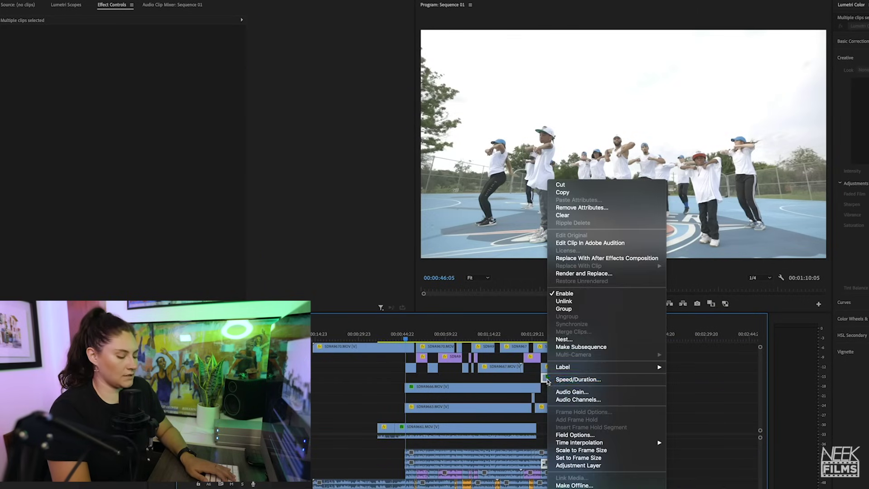
{"action": "mouse_move", "coordinate": [612, 367]}
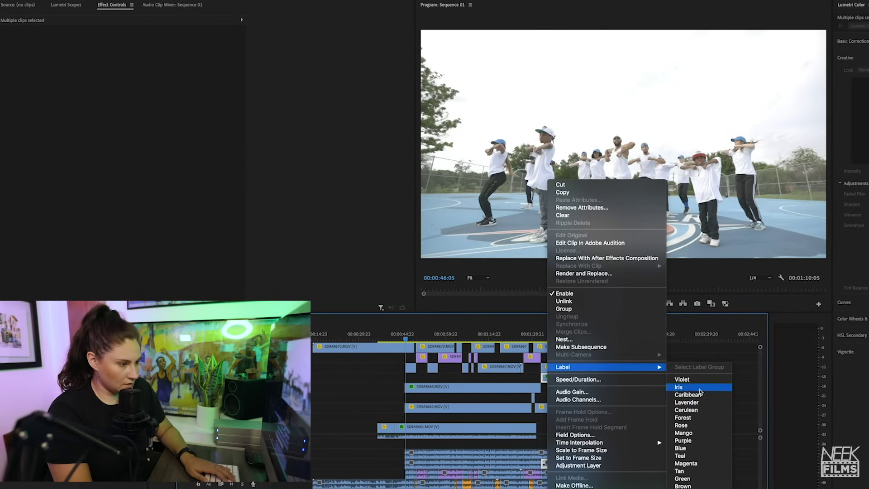
{"action": "left_click", "coordinate": [702, 395]}
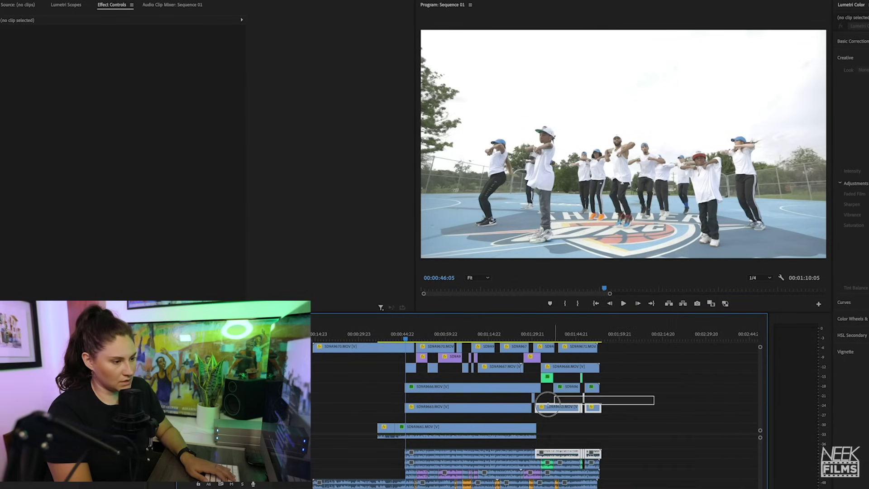
{"action": "right_click", "coordinate": [534, 400]}
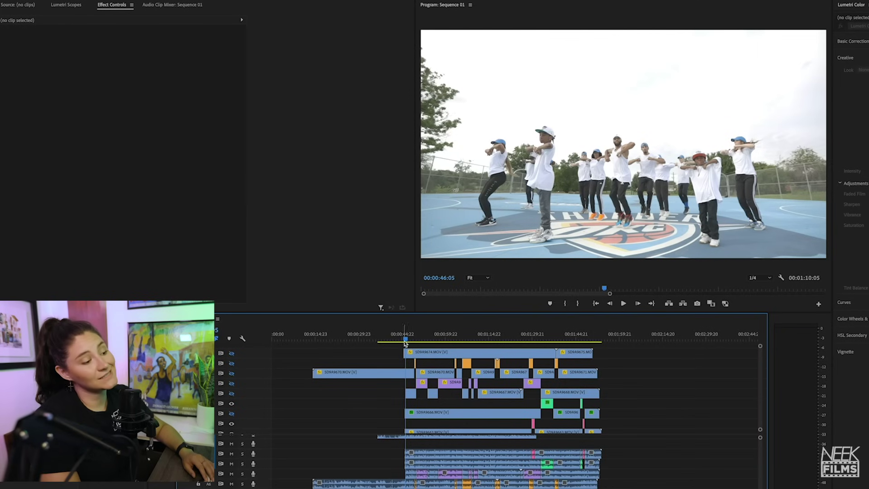
Step: Play the opening of SD9A9666.MOV repeatedly from about 00:00:46:00 to examine its keyframed digital zooms
{"action": "key", "text": "space"}
{"action": "key", "text": "equal"}
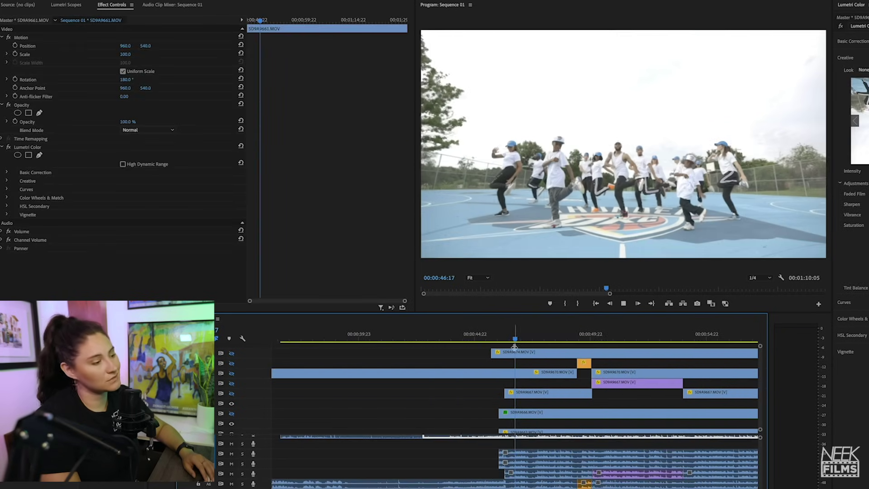
{"action": "key", "text": "equal"}
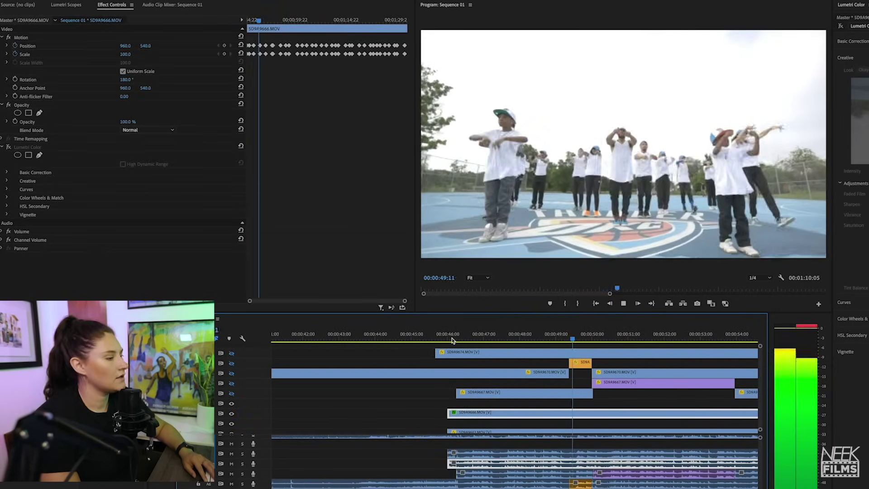
{"action": "left_click", "coordinate": [452, 339]}
{"action": "scroll", "coordinate": [451, 344], "scroll_direction": "down", "scroll_amount": 1}
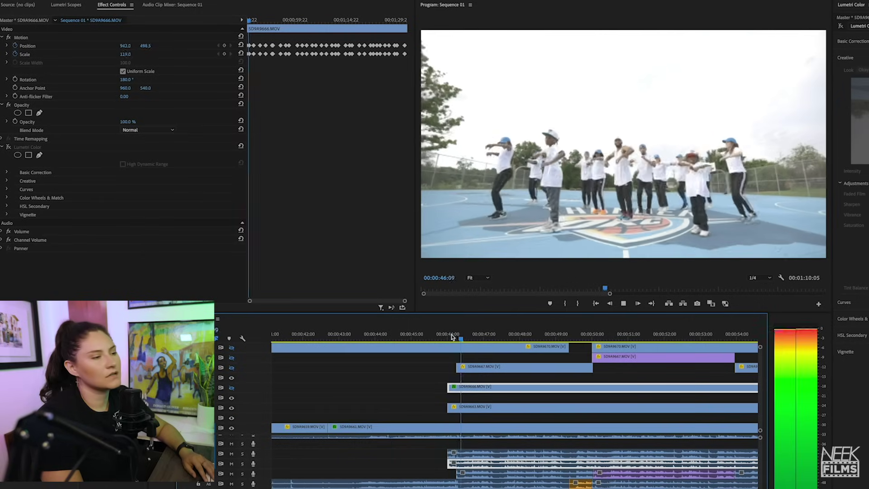
{"action": "key", "text": "space"}
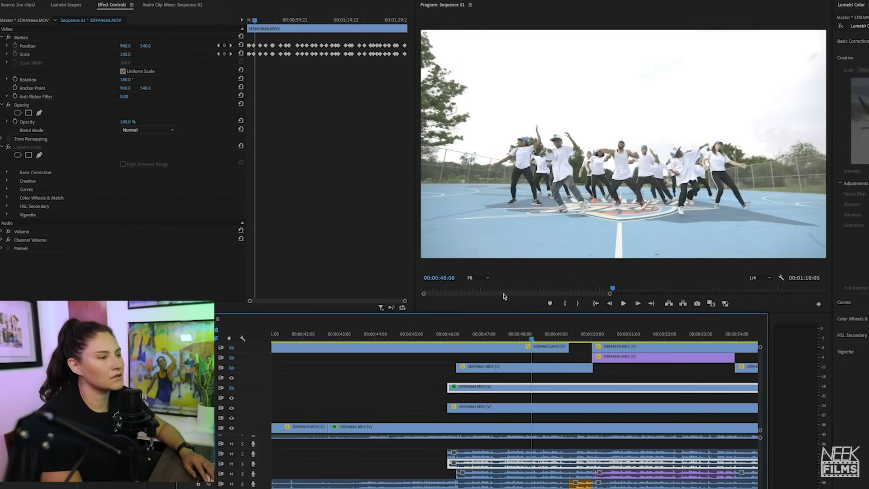
{"action": "left_click_drag", "start_coordinate": [531, 335], "coordinate": [453, 339]}
{"action": "key", "text": "space"}
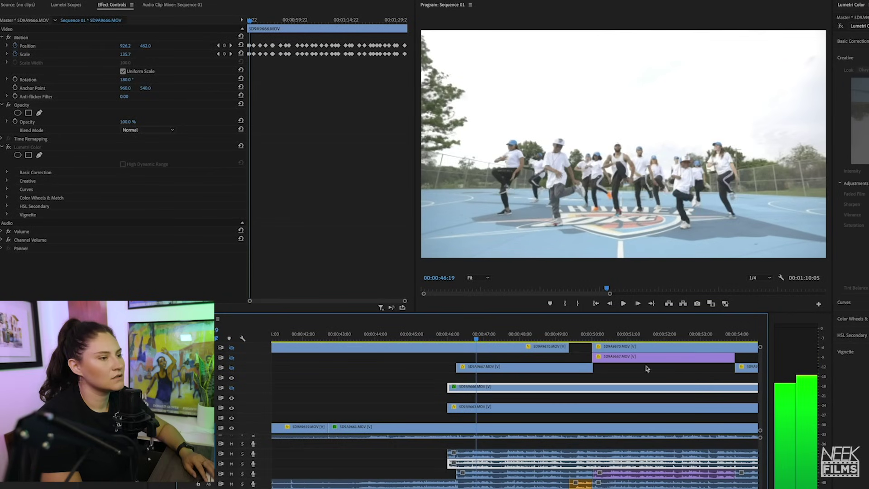
{"action": "key", "text": "space"}
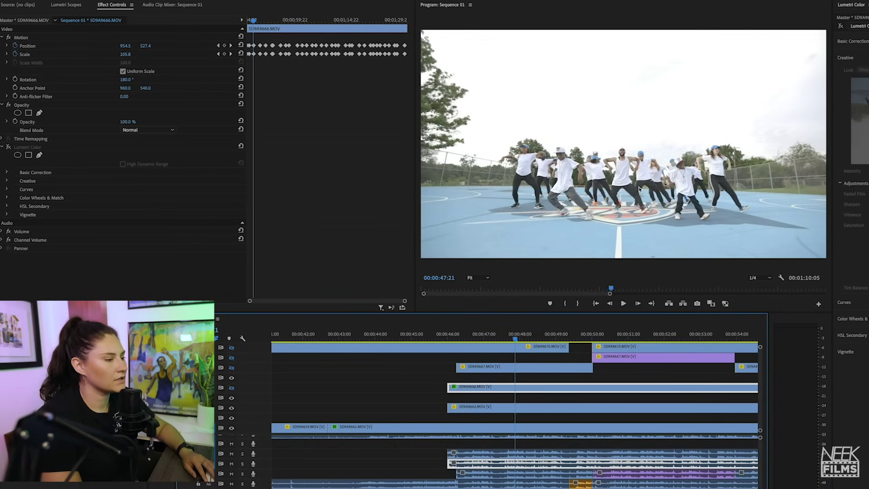
{"action": "left_click_drag", "start_coordinate": [517, 338], "coordinate": [454, 338]}
{"action": "key", "text": "space"}
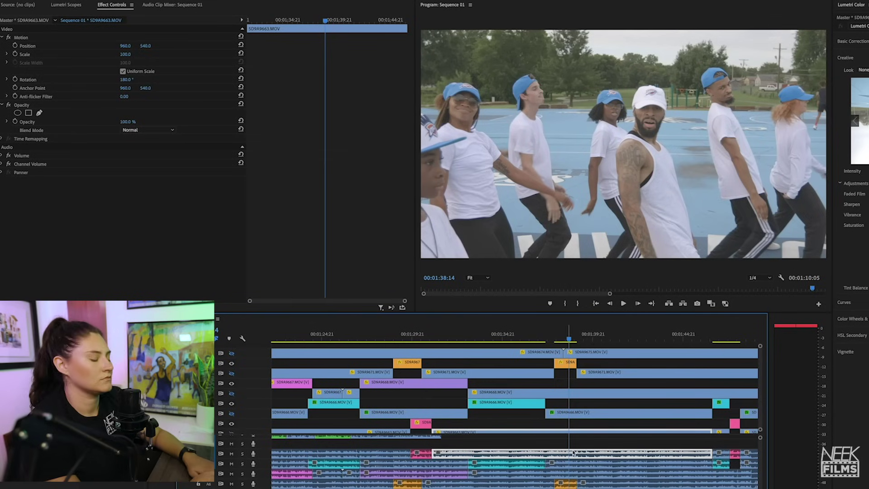
Step: Look through the colour-coded layers around 00:01:38:14 and play the sequence from about 00:01:36 to review the cut
{"action": "left_click", "coordinate": [581, 408]}
{"action": "scroll", "coordinate": [580, 422], "scroll_direction": "up", "scroll_amount": 2}
{"action": "scroll", "coordinate": [562, 352], "scroll_direction": "down", "scroll_amount": 2}
{"action": "scroll", "coordinate": [581, 363], "scroll_direction": "up", "scroll_amount": 2}
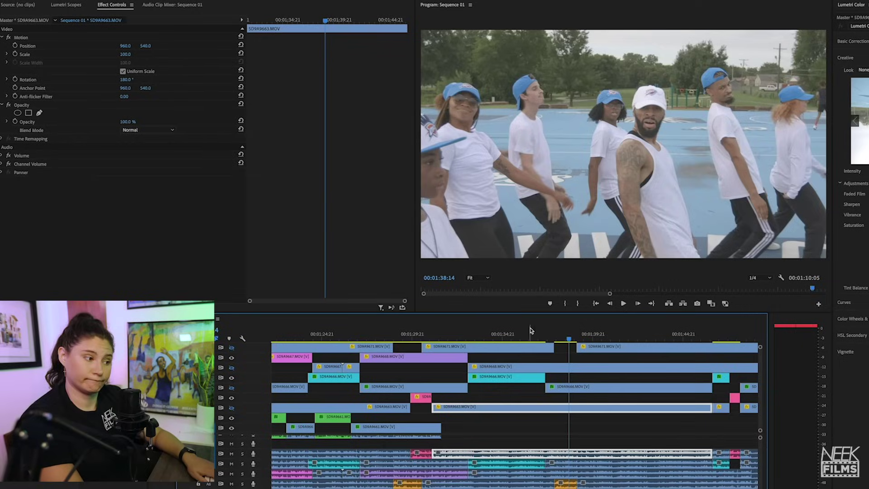
{"action": "left_click", "coordinate": [532, 331]}
{"action": "key", "text": "space"}
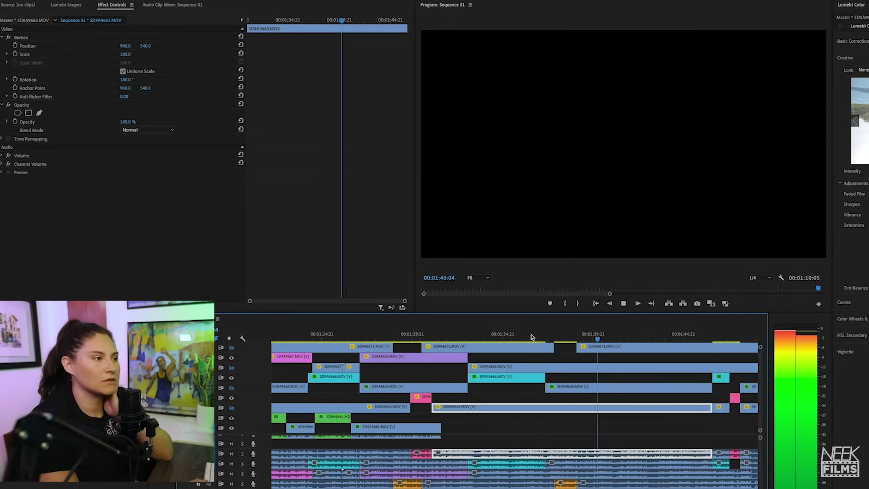
{"action": "scroll", "coordinate": [589, 371], "scroll_direction": "up", "scroll_amount": 3}
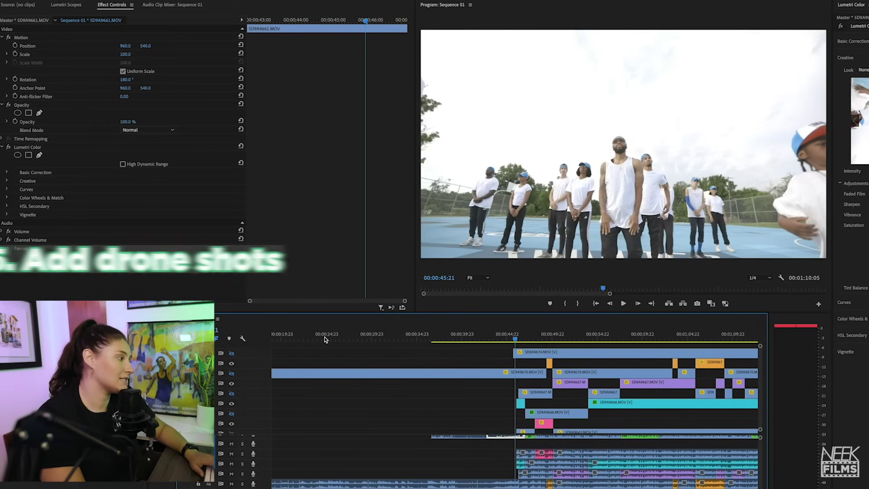
{"action": "key", "text": "minus"}
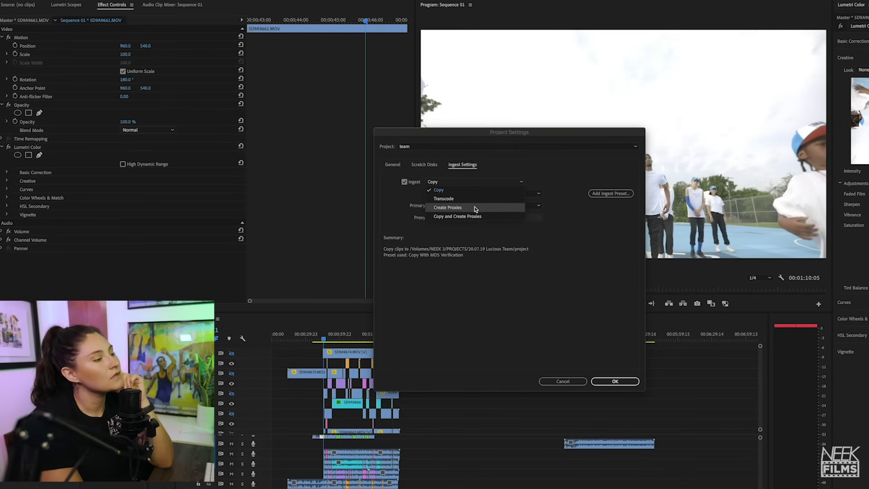
Step: Set the project's ingest option to Create Proxies
{"action": "left_click", "coordinate": [475, 208]}
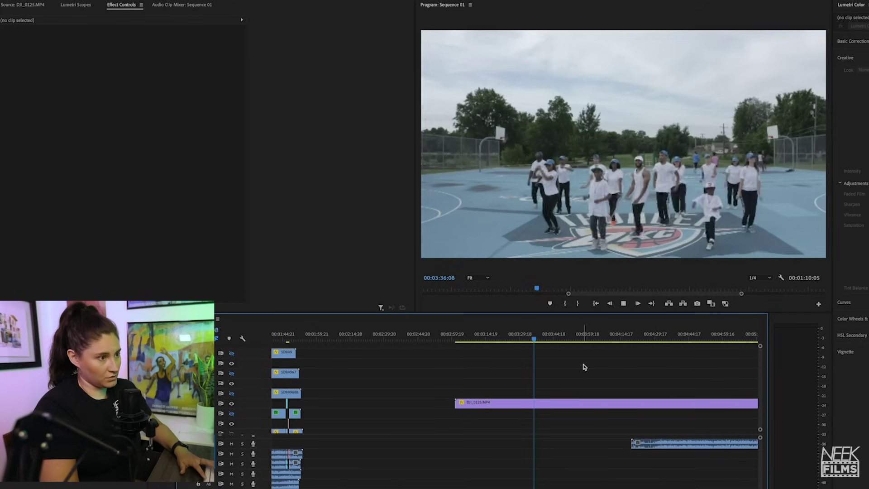
Step: Step frame by frame through DJI_0125.MP4 to the pose at 00:03:36:18, trim its start there and move it to a higher track
{"action": "key", "text": "space"}
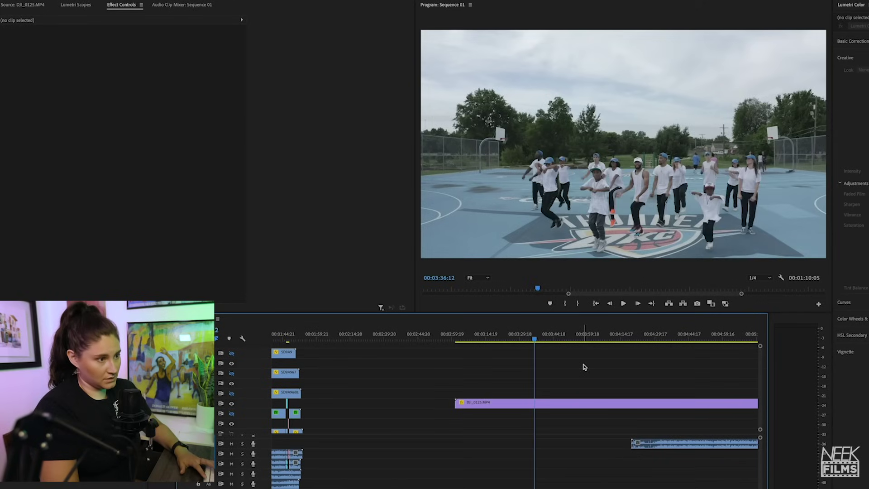
{"action": "key", "text": "j"}
{"action": "key", "text": "Left"}
{"action": "key", "text": "Left"}
{"action": "key", "text": "Left"}
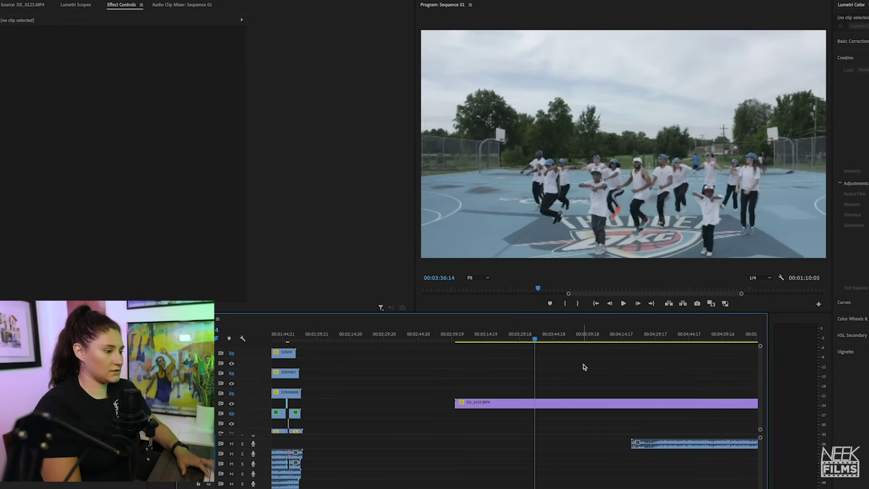
{"action": "key", "text": "Right"}
{"action": "key", "text": "Right"}
{"action": "key", "text": "Right"}
{"action": "key", "text": "Right"}
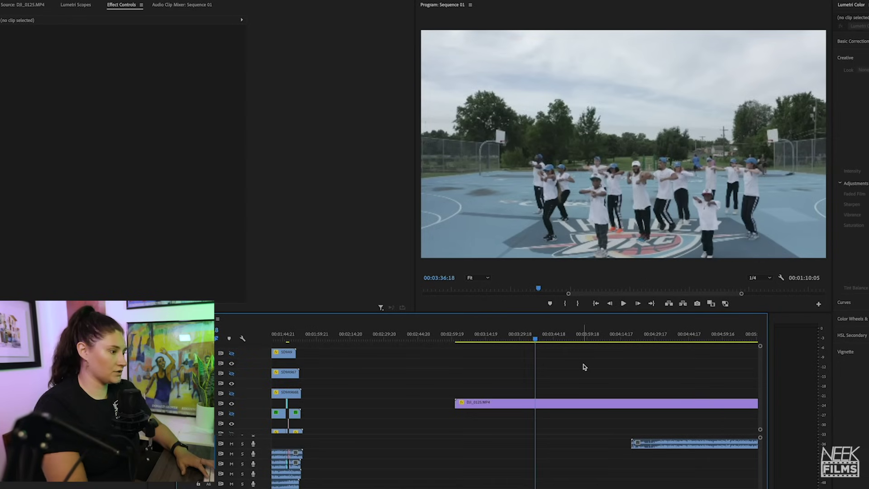
{"action": "left_click_drag", "start_coordinate": [535, 401], "coordinate": [559, 402]}
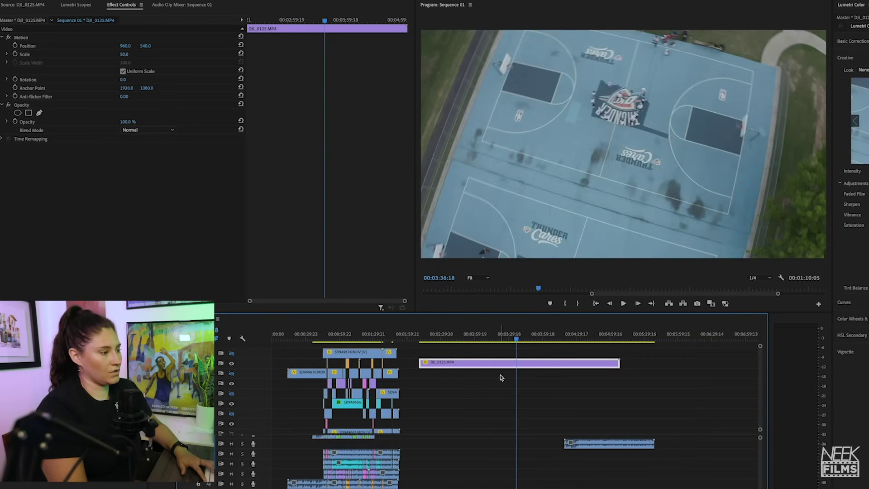
Step: Play the opening of the dance and park the playhead on the matching pose at about 00:00:46:05
{"action": "left_click", "coordinate": [316, 339]}
{"action": "key", "text": "equal"}
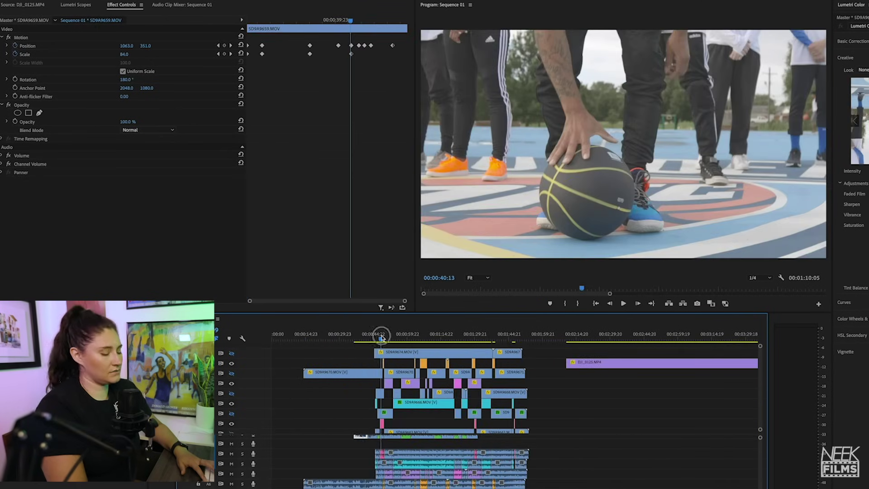
{"action": "key", "text": "minus"}
{"action": "key", "text": "Up"}
{"action": "key", "text": "space"}
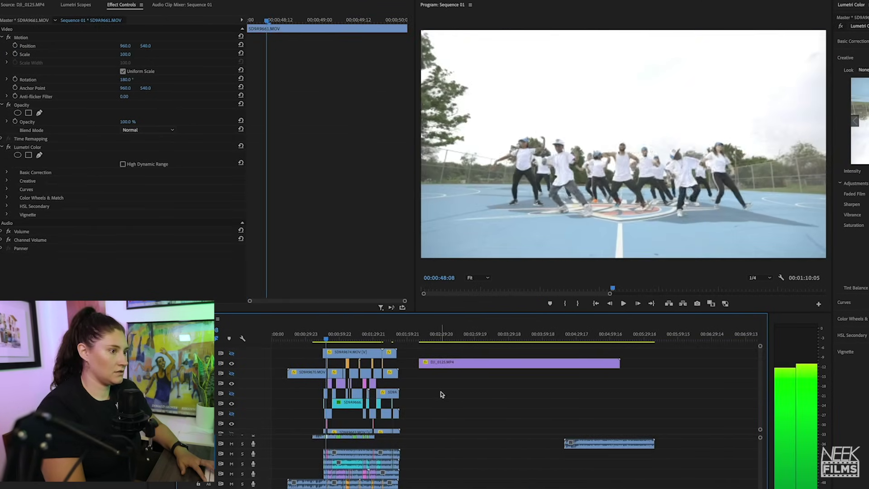
{"action": "key", "text": "Up"}
{"action": "key", "text": "equal"}
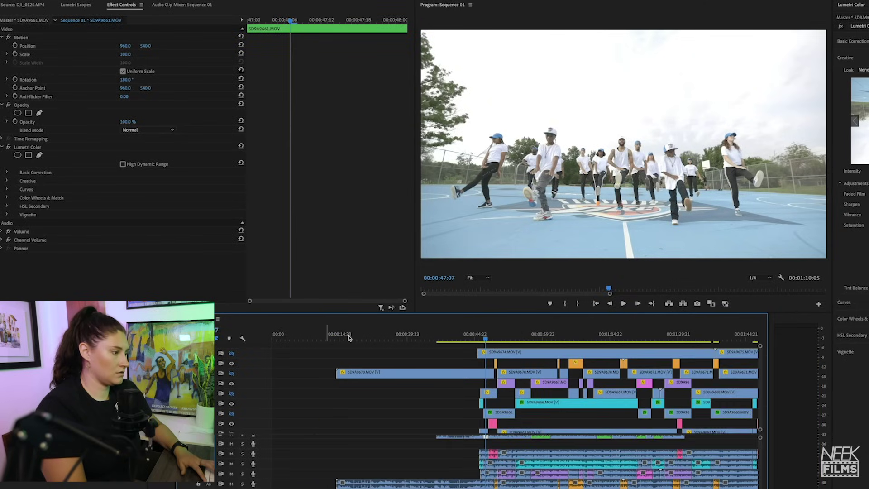
{"action": "left_click", "coordinate": [480, 335]}
{"action": "key", "text": "space"}
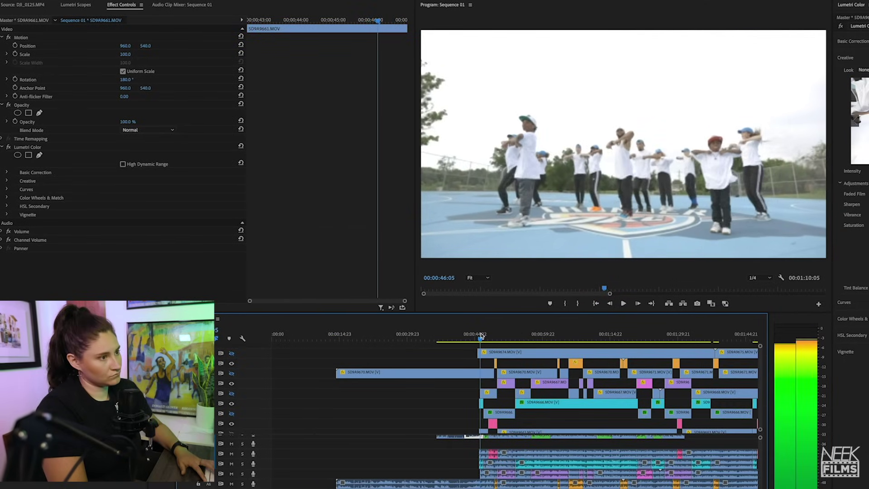
Step: Move DJI_0125.MP4 to the uppermost track so that it starts at 00:00:46:06, above the dance takes
{"action": "key", "text": "minus"}
{"action": "left_click_drag", "start_coordinate": [589, 362], "coordinate": [397, 347]}
{"action": "key", "text": "equal"}
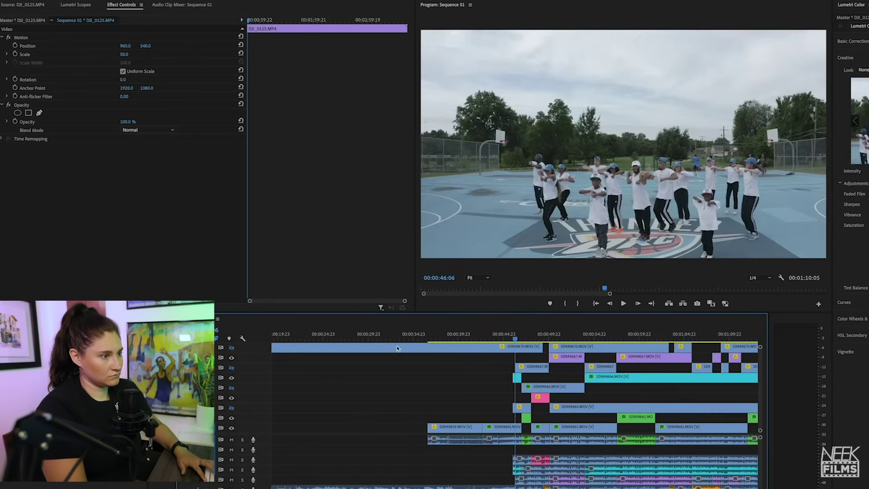
{"action": "scroll", "coordinate": [584, 392], "scroll_direction": "up", "scroll_amount": 3}
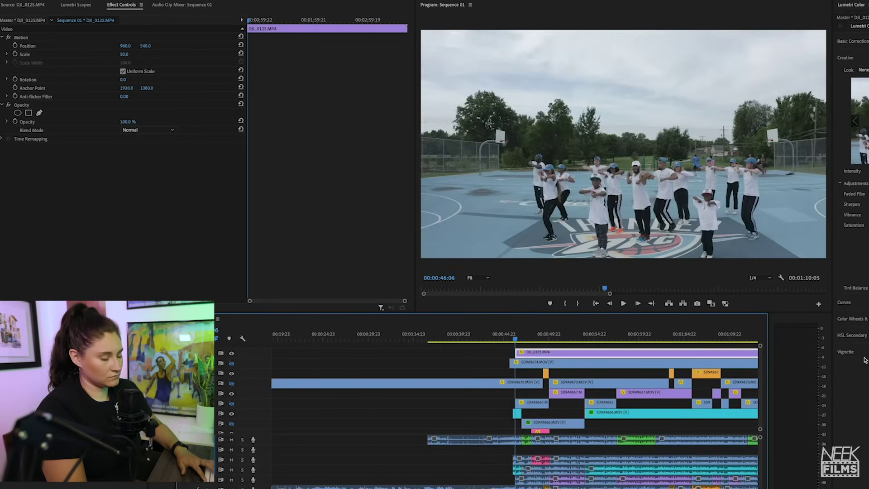
Step: Scrub through the placed drone clip around 00:00:50:13 to check its sync with the takes below
{"action": "key", "text": "equal"}
{"action": "left_click_drag", "start_coordinate": [573, 340], "coordinate": [589, 356]}
{"action": "left_click", "coordinate": [589, 353]}
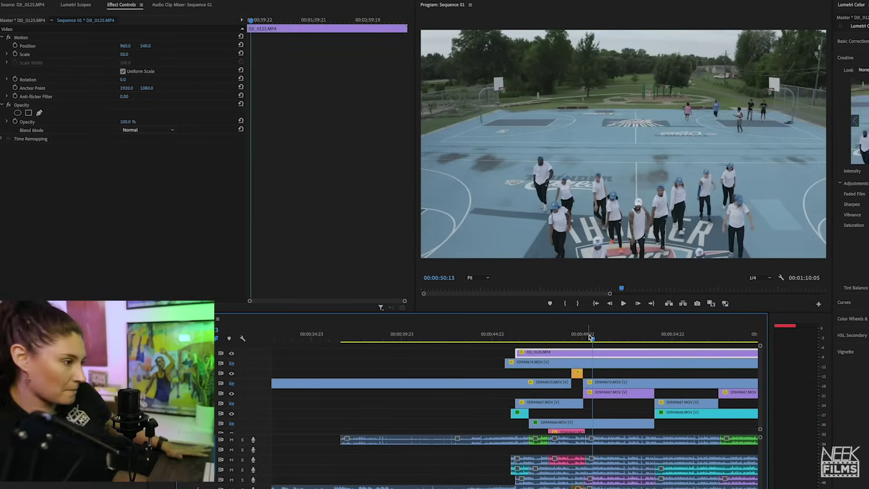
{"action": "left_click", "coordinate": [557, 334]}
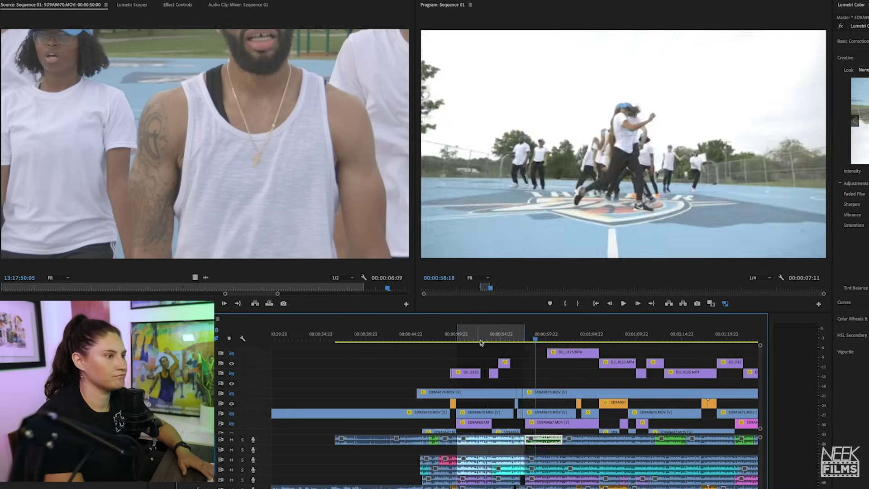
Step: Play the sequence from 00:00:52:23 to review how the drone segments cut with the other takes
{"action": "left_click", "coordinate": [483, 335]}
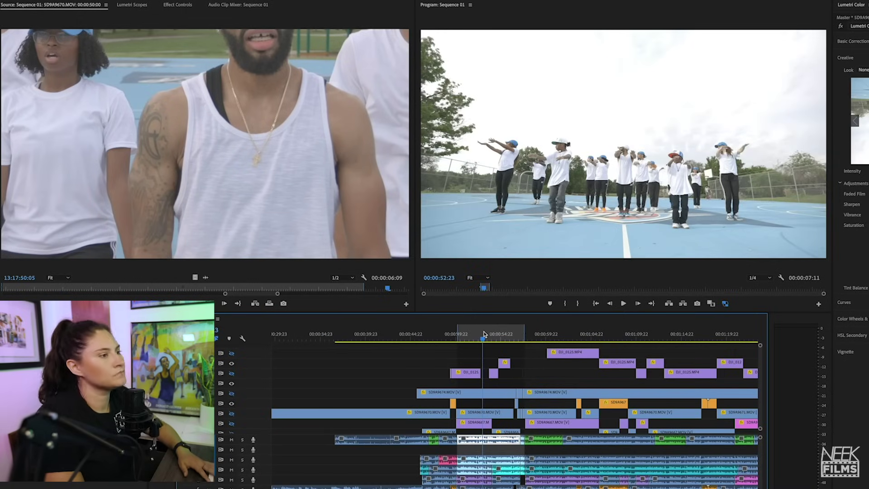
{"action": "key", "text": "space"}
{"action": "key", "text": "equal"}
{"action": "key", "text": "equal"}
{"action": "key", "text": "equal"}
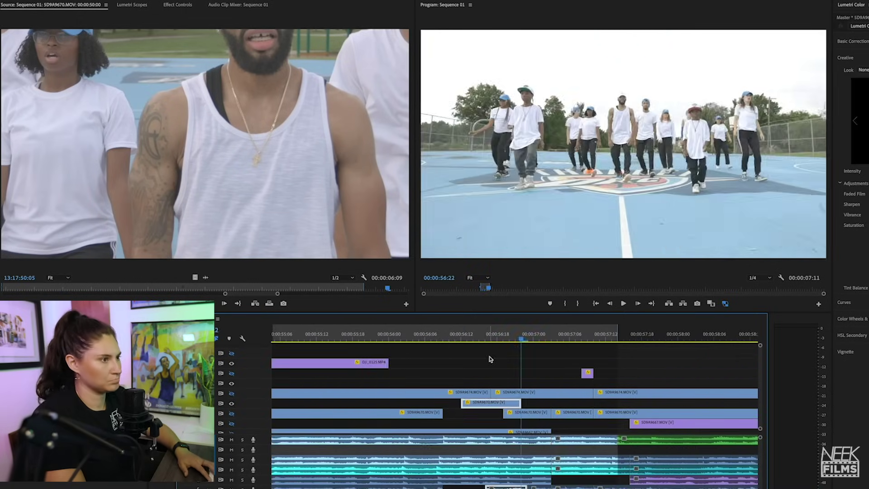
{"action": "key", "text": "minus"}
{"action": "key", "text": "minus"}
{"action": "key", "text": "minus"}
{"action": "key", "text": "space"}
{"action": "key", "text": "space"}
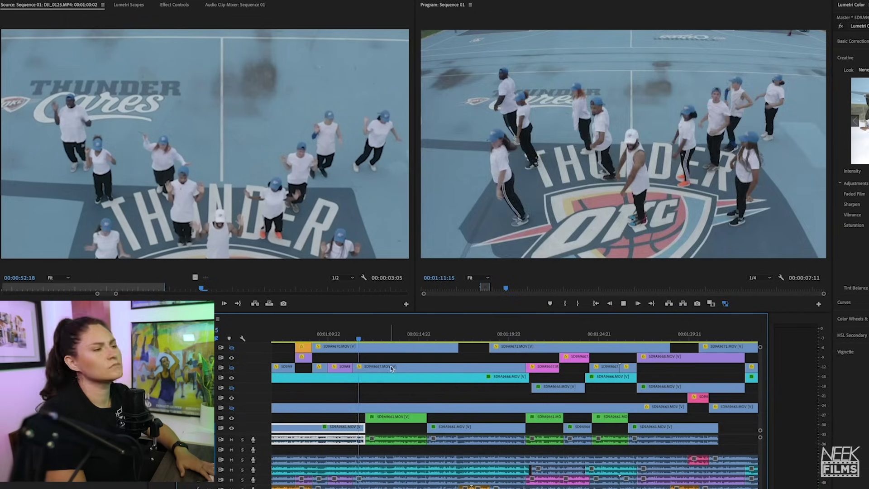
Step: Play the section from about 00:01:11:15 to 00:01:28:08 to review the layered drone and ground shots
{"action": "key", "text": "space"}
{"action": "scroll", "coordinate": [392, 368], "scroll_direction": "up", "scroll_amount": 2}
{"action": "left_click", "coordinate": [433, 337]}
{"action": "left_click_drag", "start_coordinate": [433, 336], "coordinate": [589, 336]}
{"action": "key", "text": "minus"}
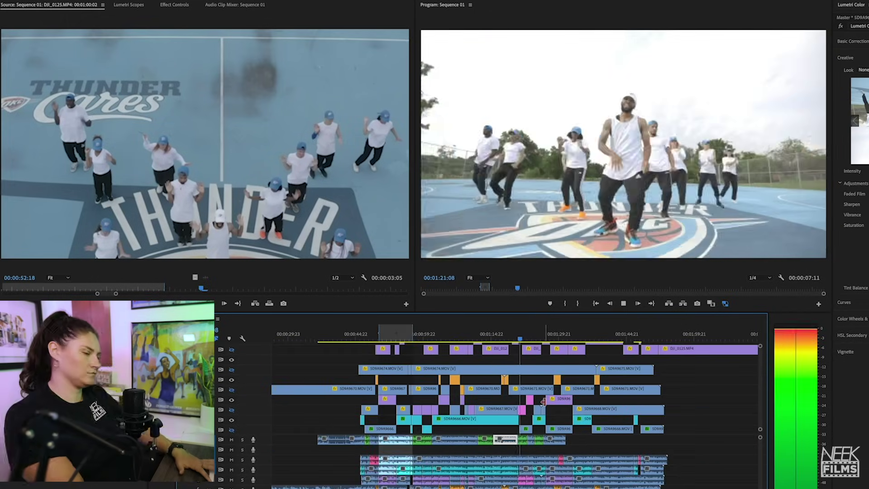
{"action": "key", "text": "Up"}
{"action": "key", "text": "equal"}
{"action": "key", "text": "equal"}
{"action": "key", "text": "equal"}
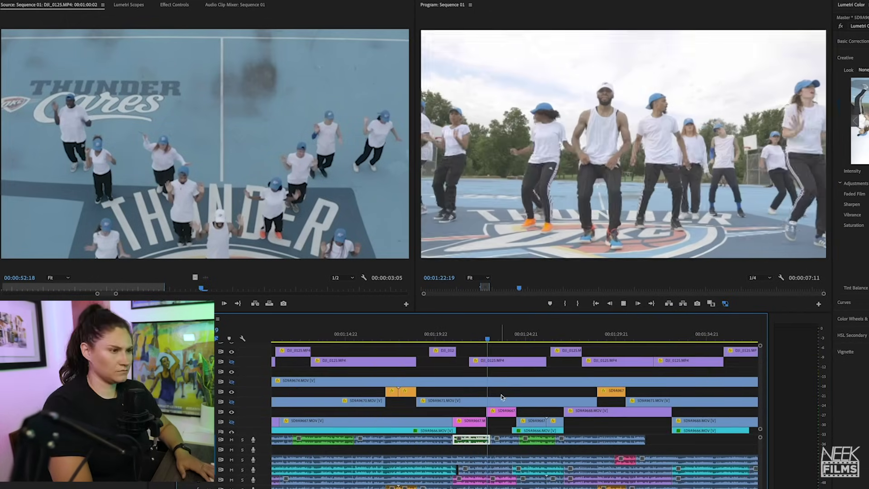
{"action": "left_click_drag", "start_coordinate": [509, 411], "coordinate": [515, 411]}
{"action": "left_click", "coordinate": [502, 337]}
{"action": "key", "text": "space"}
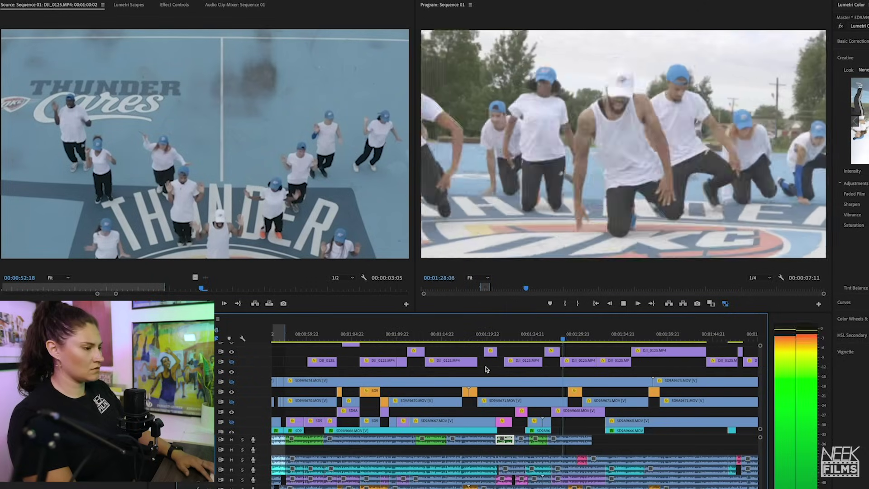
Step: Review the drone cuts in the closing section around 00:01:35:18
{"action": "key", "text": "space"}
{"action": "key", "text": "minus"}
{"action": "key", "text": "minus"}
{"action": "key", "text": "minus"}
{"action": "key", "text": "space"}
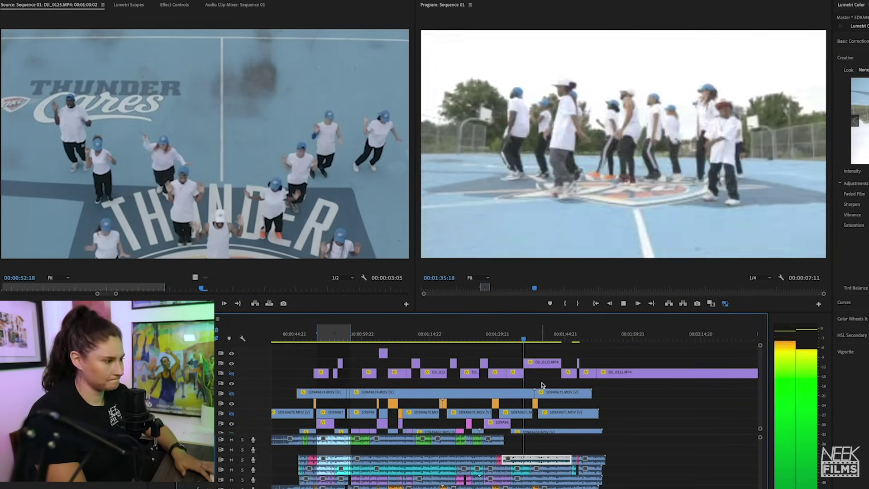
{"action": "key", "text": "equal"}
{"action": "key", "text": "equal"}
{"action": "key", "text": "equal"}
{"action": "key", "text": "space"}
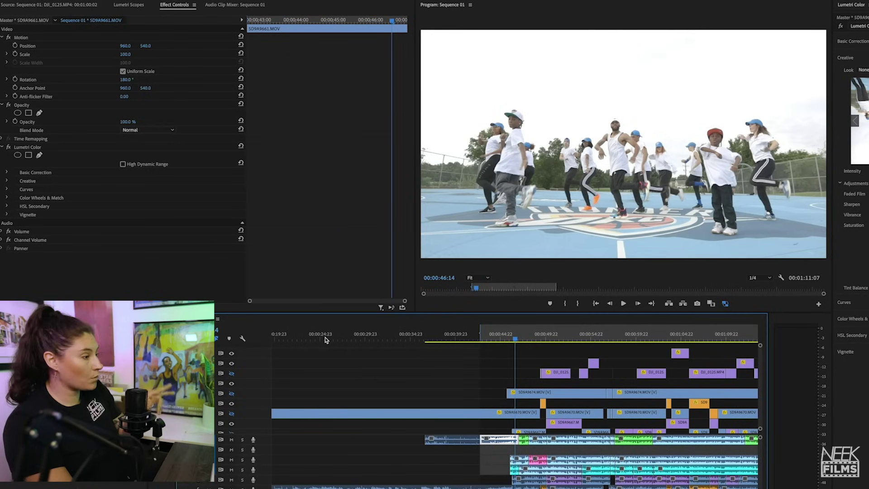
Step: Return to about 00:00:45:08 and play the basic edit through again
{"action": "left_click_drag", "start_coordinate": [491, 342], "coordinate": [506, 345]}
{"action": "key", "text": "equal"}
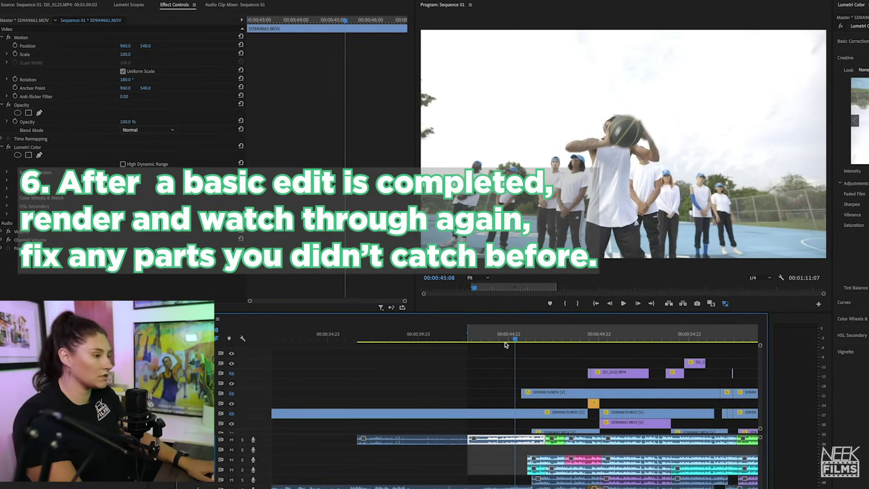
{"action": "key", "text": "space"}
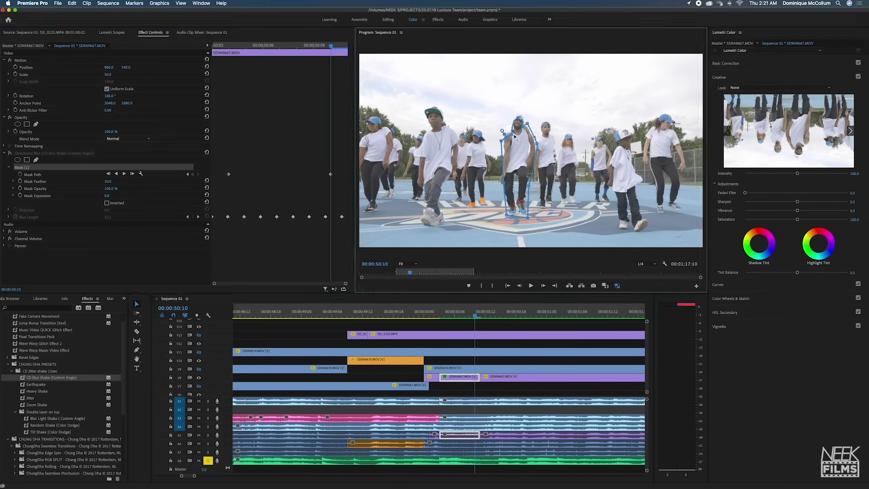
Step: Apply the CD Blur Shake (Custom Angle) preset to the short SD9A9666.MOV segment at about 00:00:46:06 and select that segment
{"action": "scroll", "coordinate": [388, 340], "scroll_direction": "down", "scroll_amount": 2}
{"action": "left_click", "coordinate": [454, 160]}
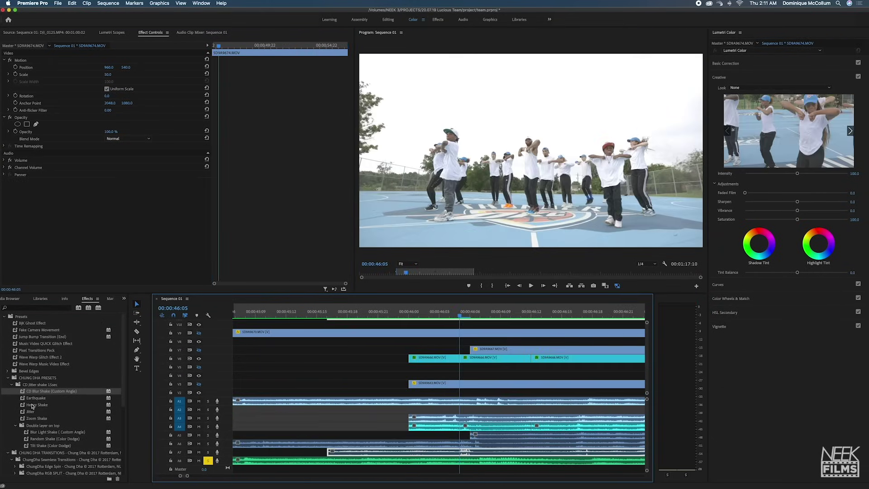
{"action": "left_click_drag", "start_coordinate": [51, 391], "coordinate": [489, 363]}
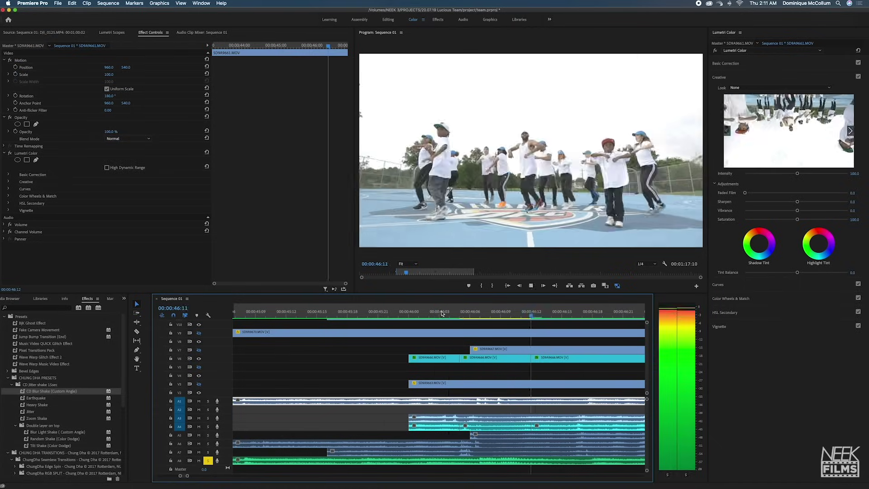
{"action": "left_click", "coordinate": [489, 360]}
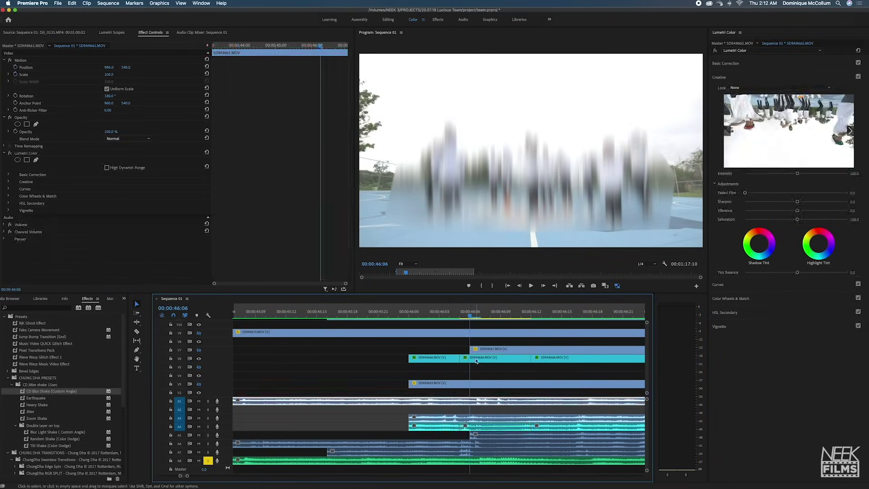